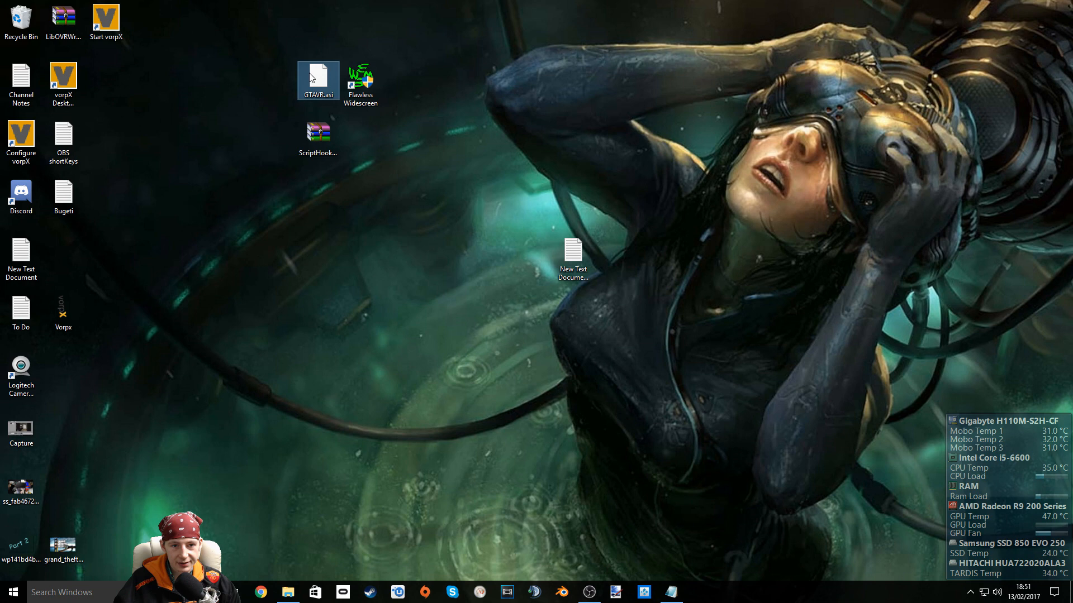
Extract the ScriptHookV archive and copy dinput8.dll and ScriptHookV.dll from it.
click(310, 127)
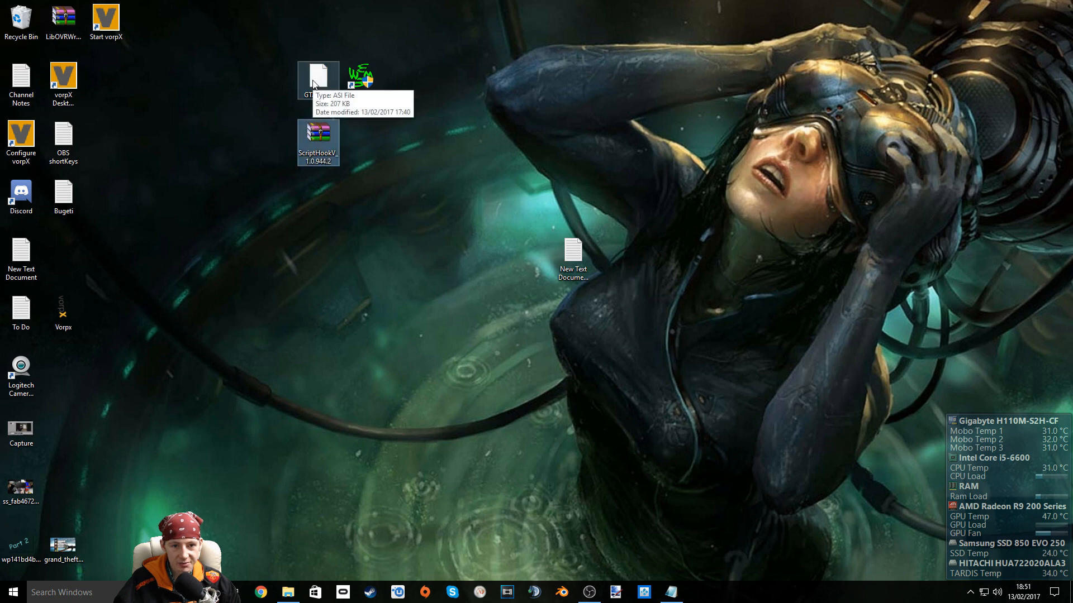
right_click(316, 138)
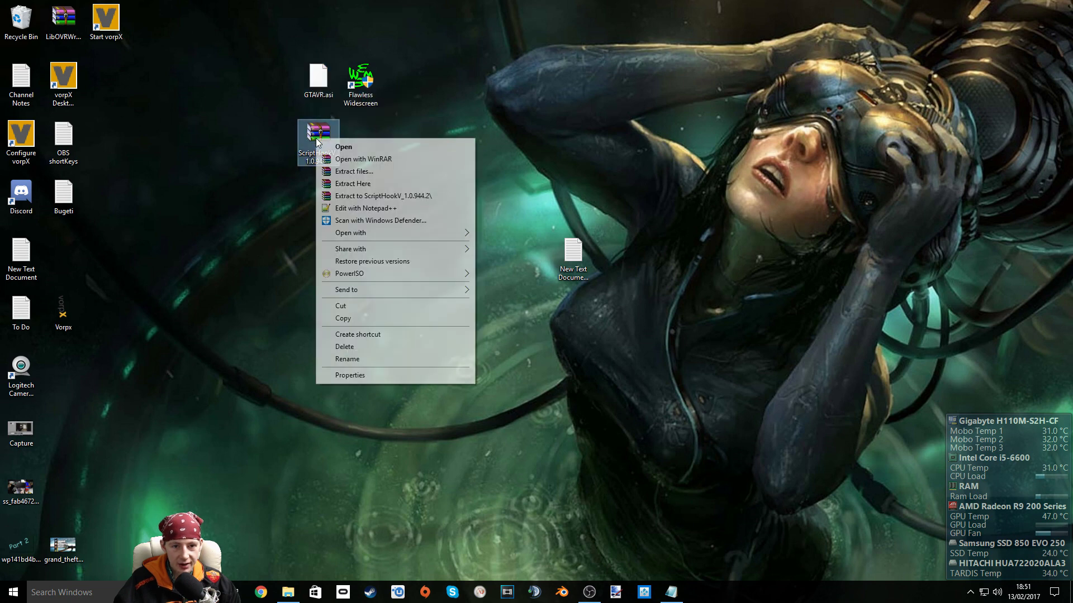
click(385, 198)
click(491, 199)
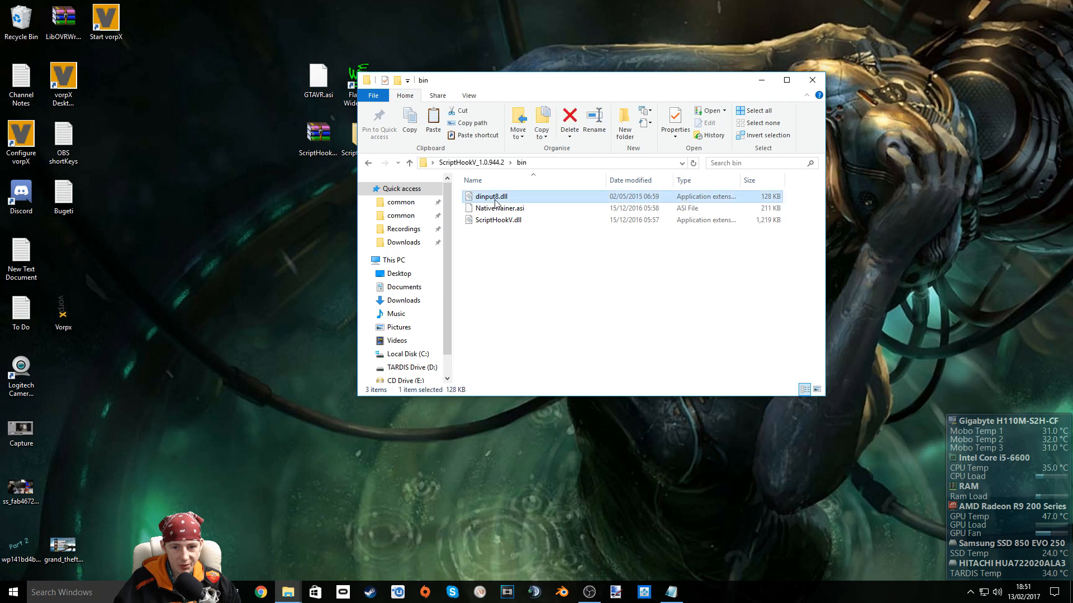
ctrl+click(496, 220)
right_click(495, 220)
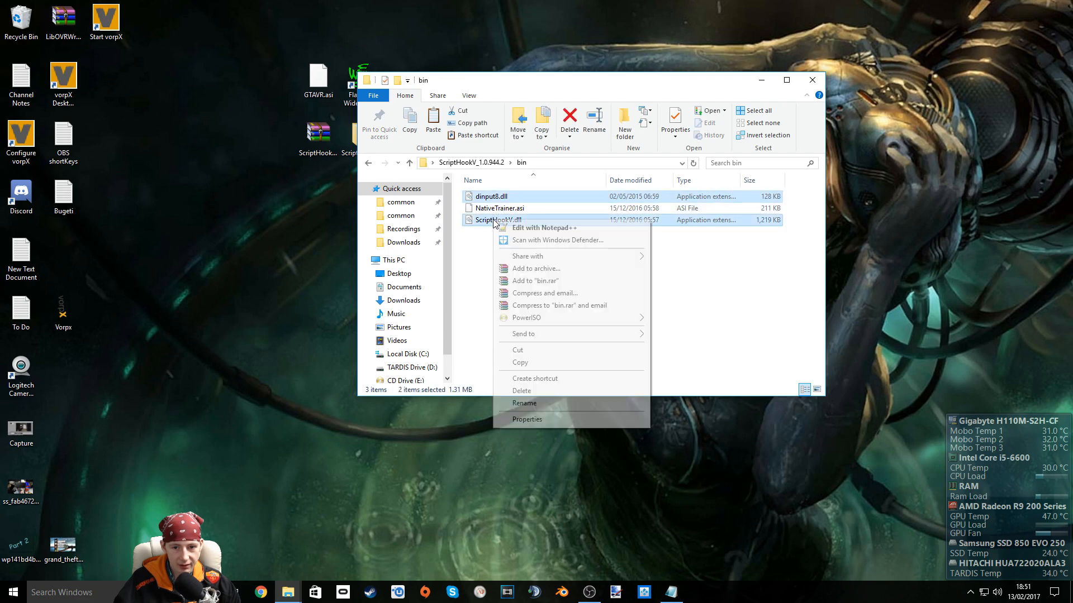
click(524, 362)
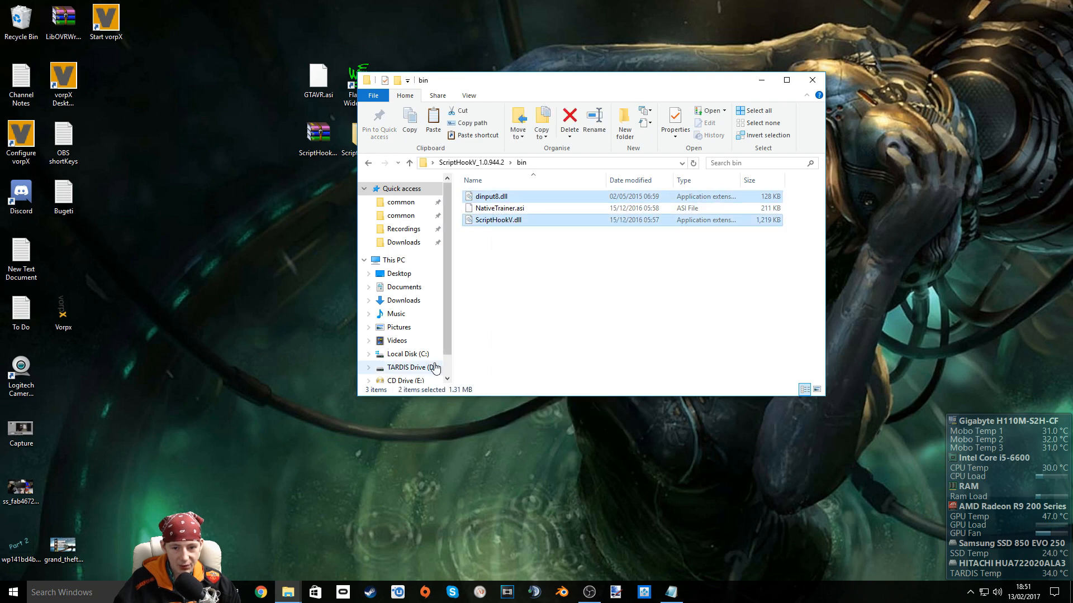
Paste both DLLs into D:\SteamLibrary\steamapps\common\Grand Theft Auto V, replacing existing copies.
click(415, 368)
double_click(494, 220)
double_click(493, 196)
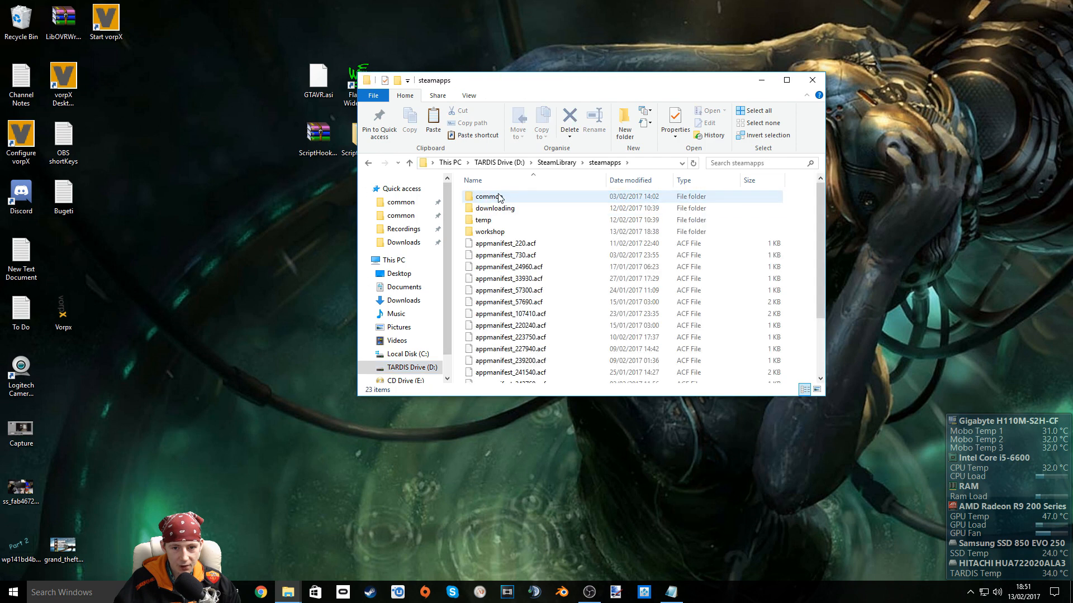
click(499, 197)
double_click(499, 198)
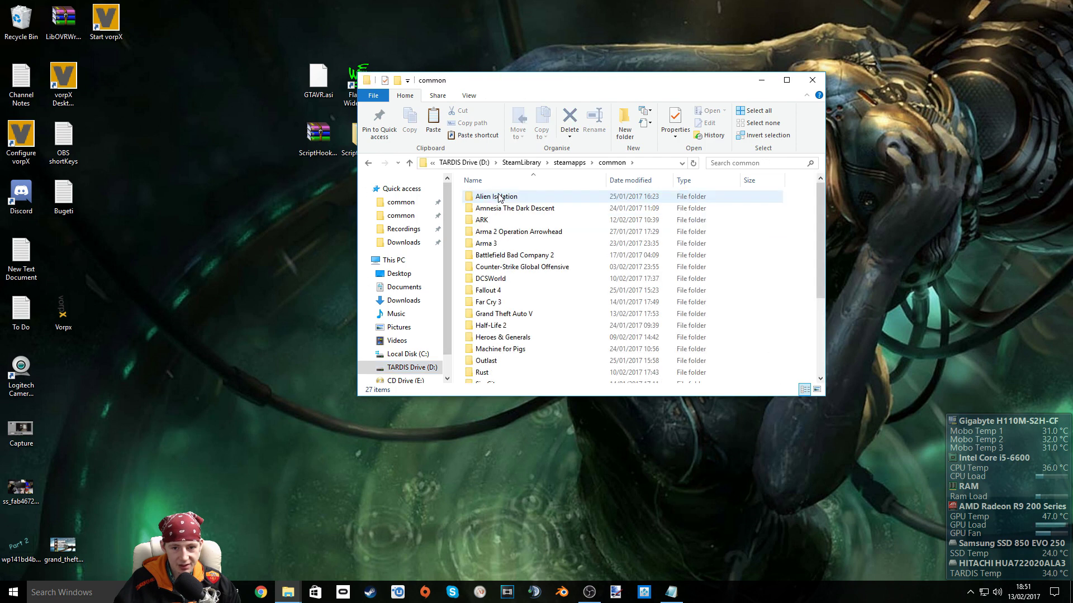
double_click(495, 314)
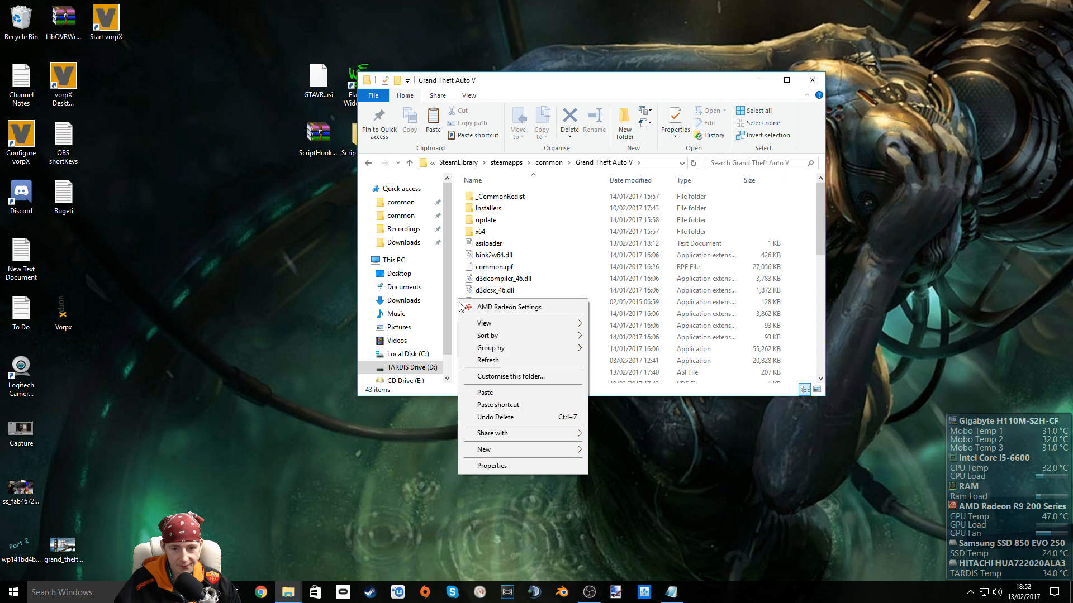
right_click(459, 300)
click(491, 392)
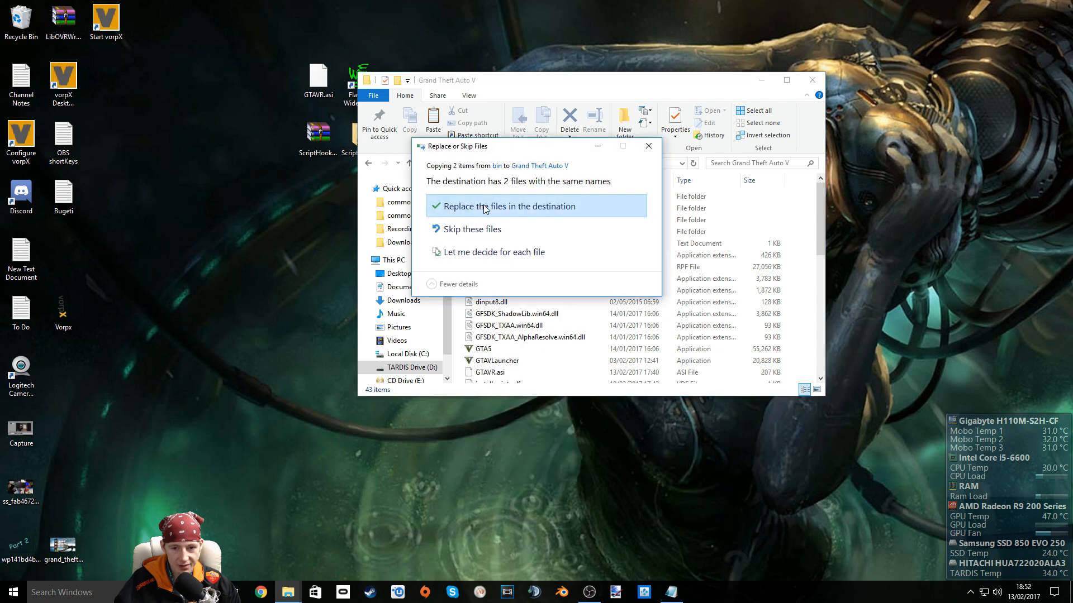
click(511, 208)
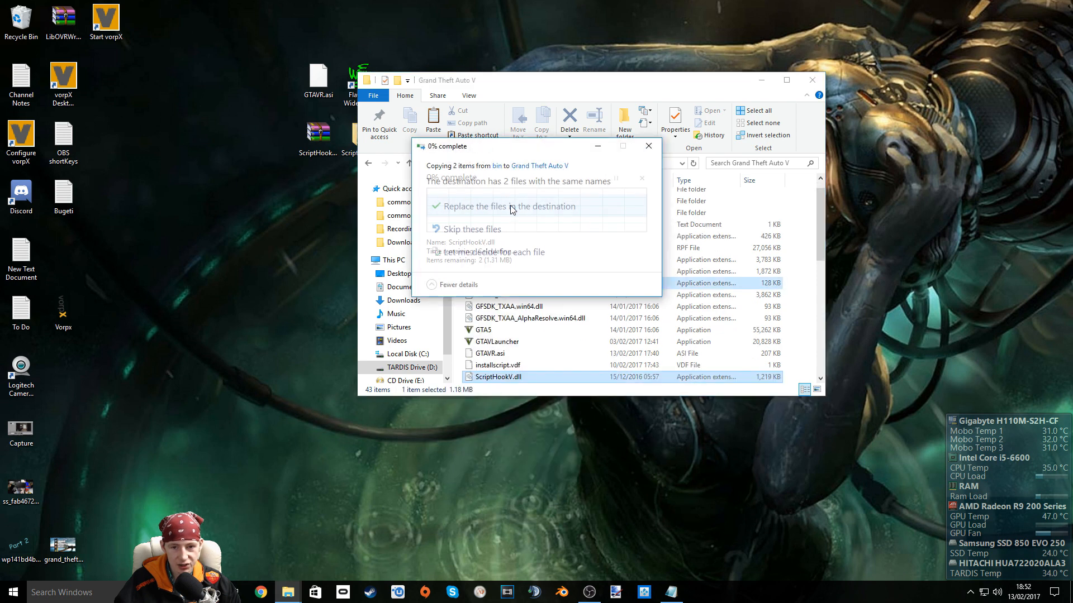
Copy GTAVR.asi from the desktop into the game folder, replacing the existing one.
click(316, 80)
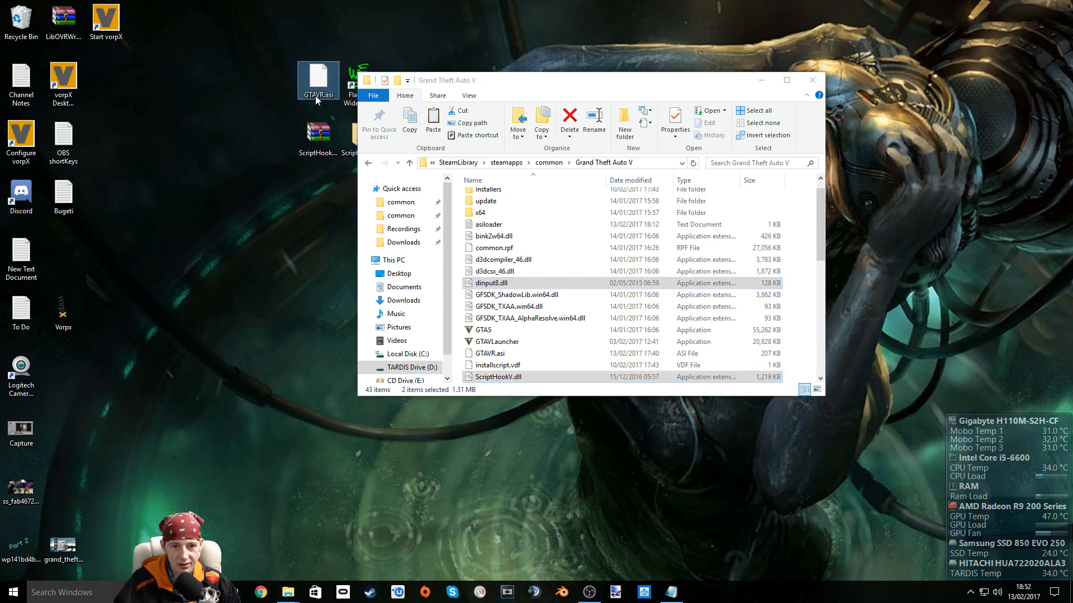
right_click(316, 96)
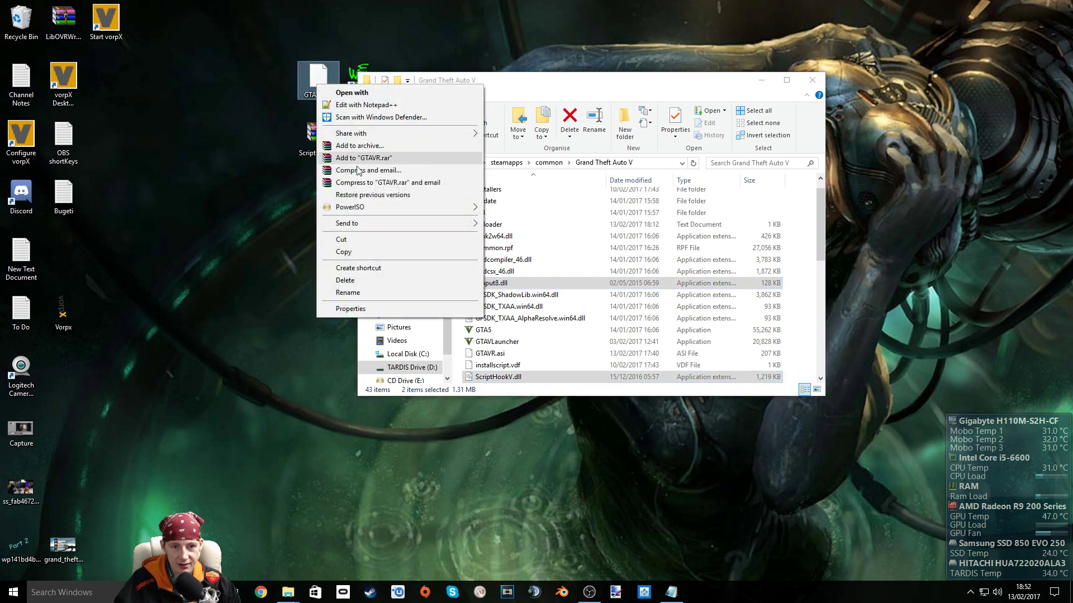
click(372, 252)
right_click(462, 237)
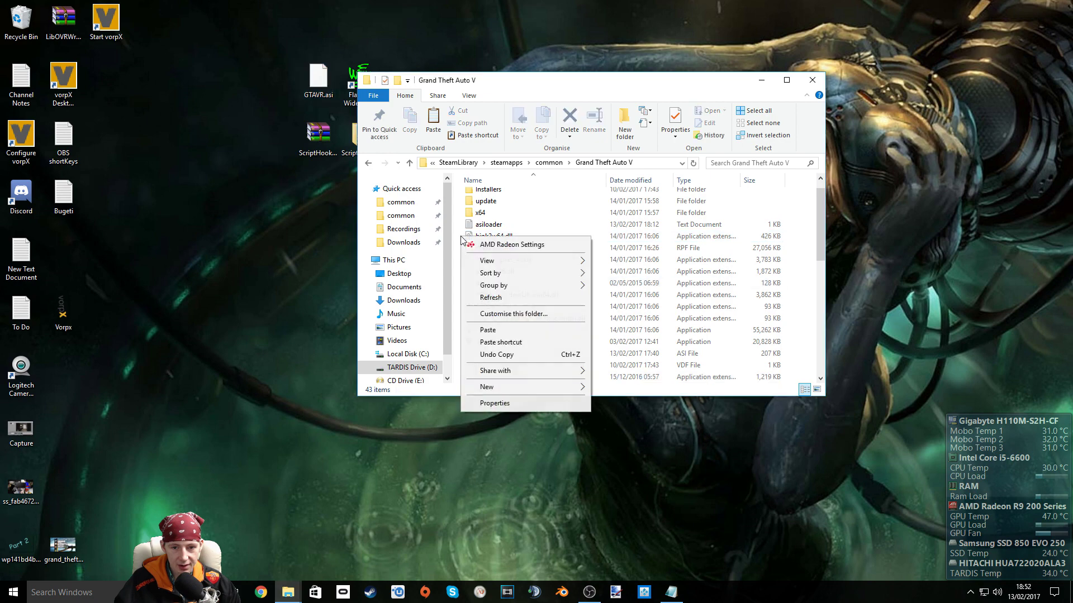
click(490, 332)
click(482, 206)
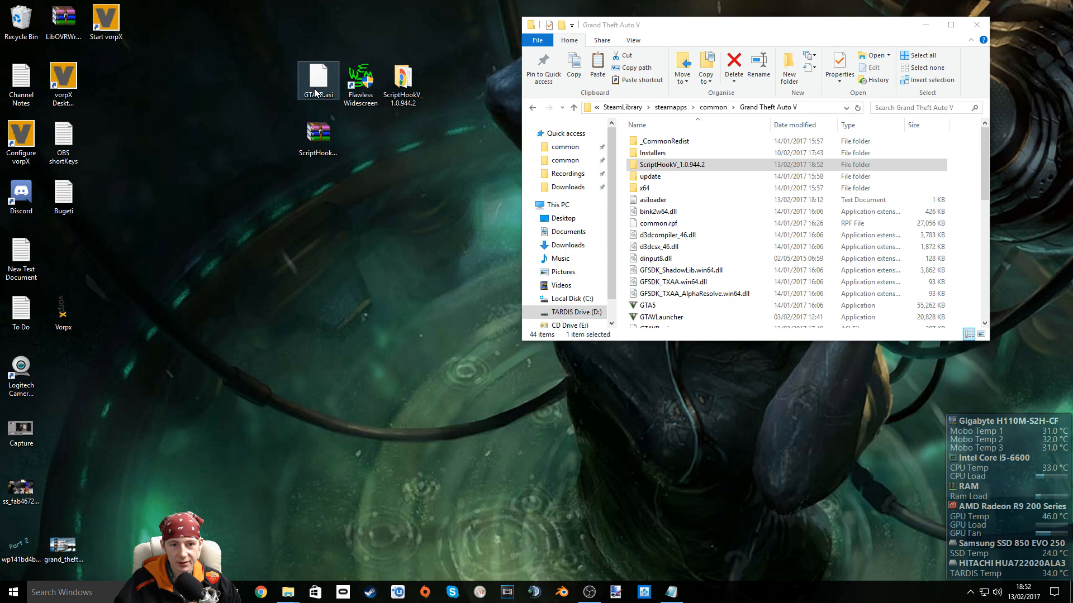
Launch vorpX and bring up its configuration window from the tray icon.
click(927, 30)
click(972, 593)
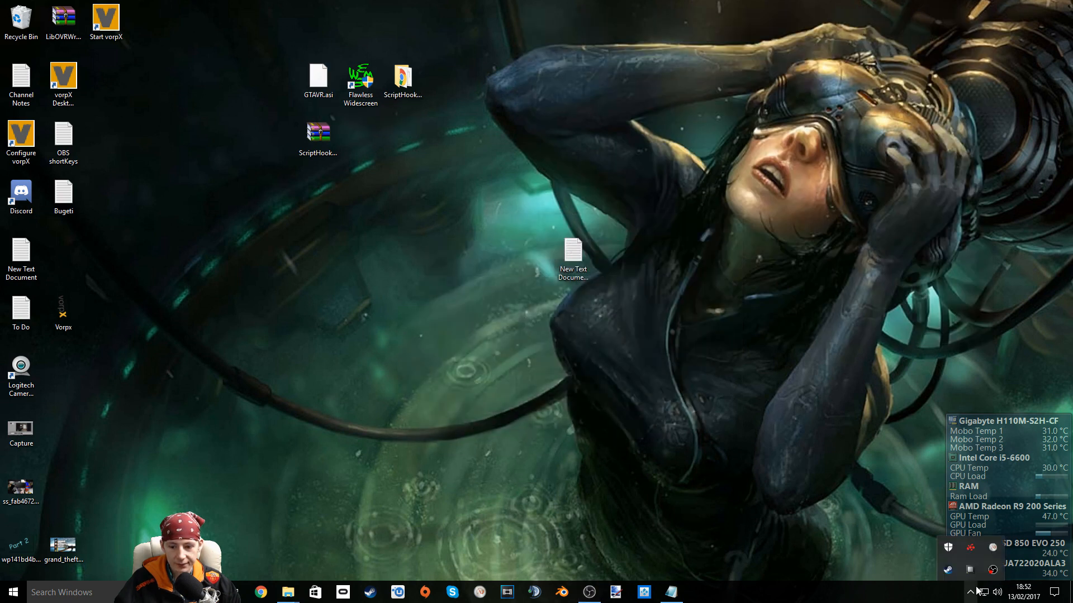
click(630, 453)
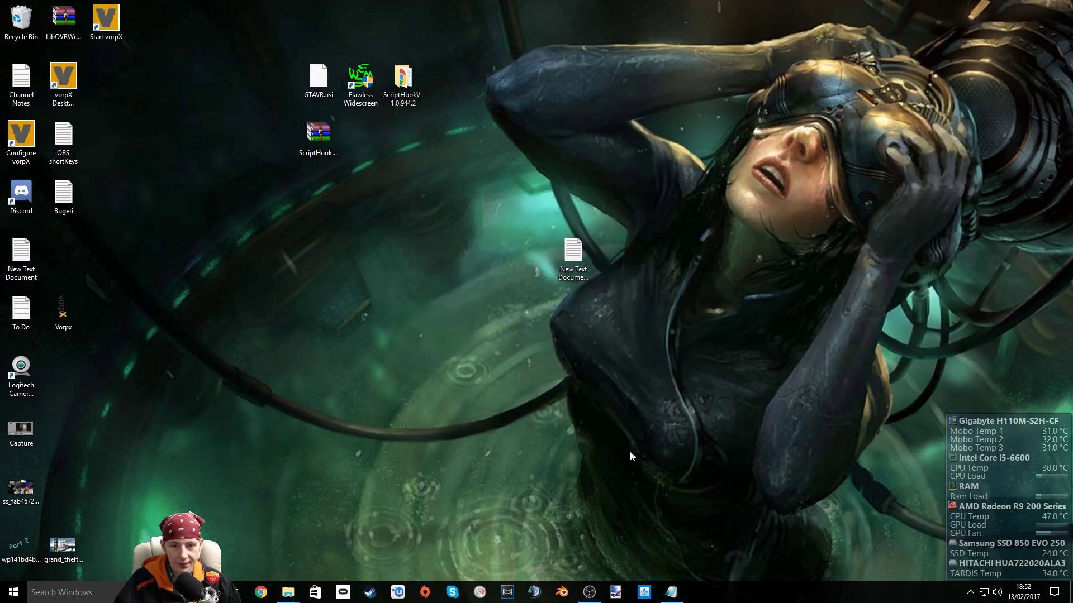
double_click(106, 23)
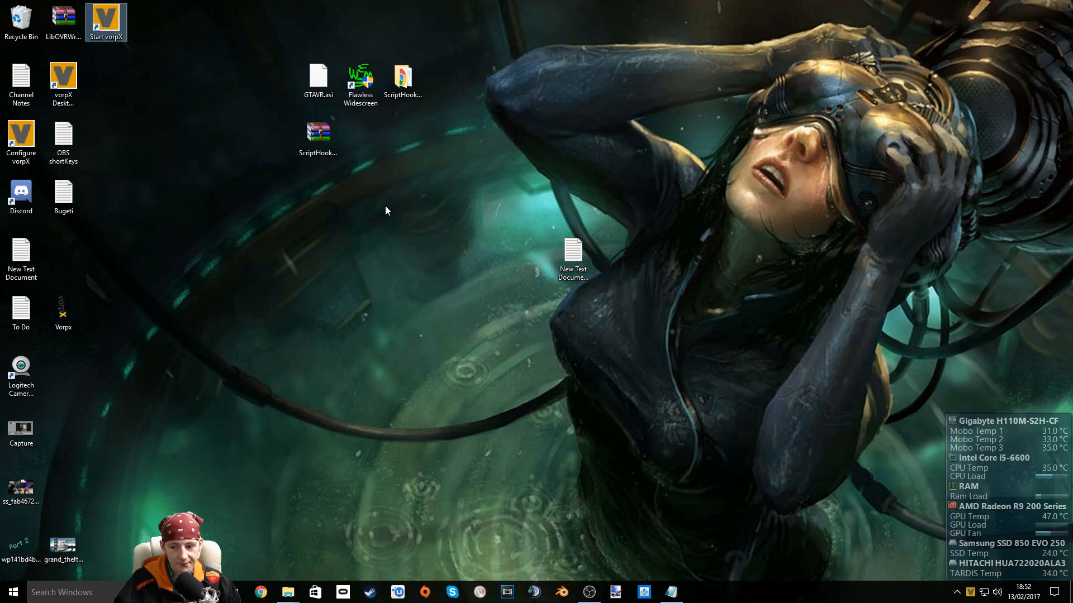
click(956, 593)
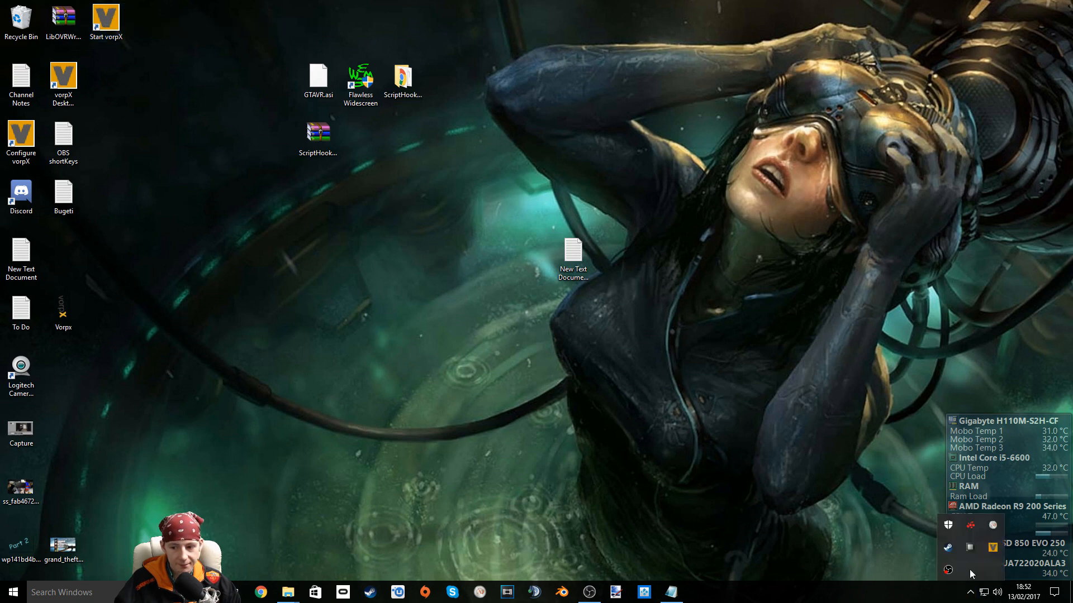
right_click(993, 548)
click(997, 467)
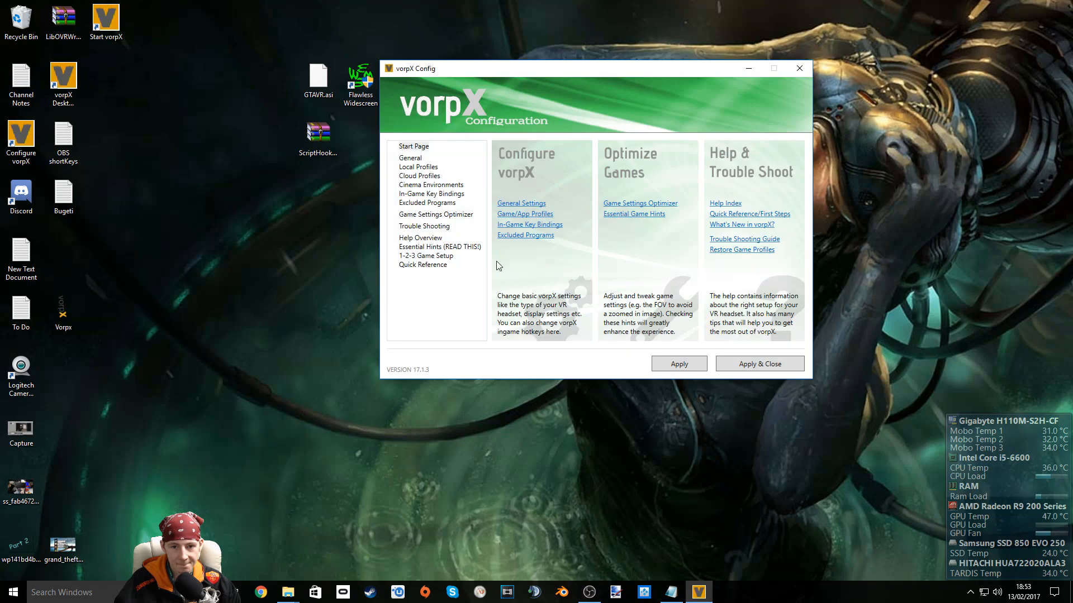
From Local Profiles, create a new profile based on the Grand Theft Auto V profile.
click(417, 167)
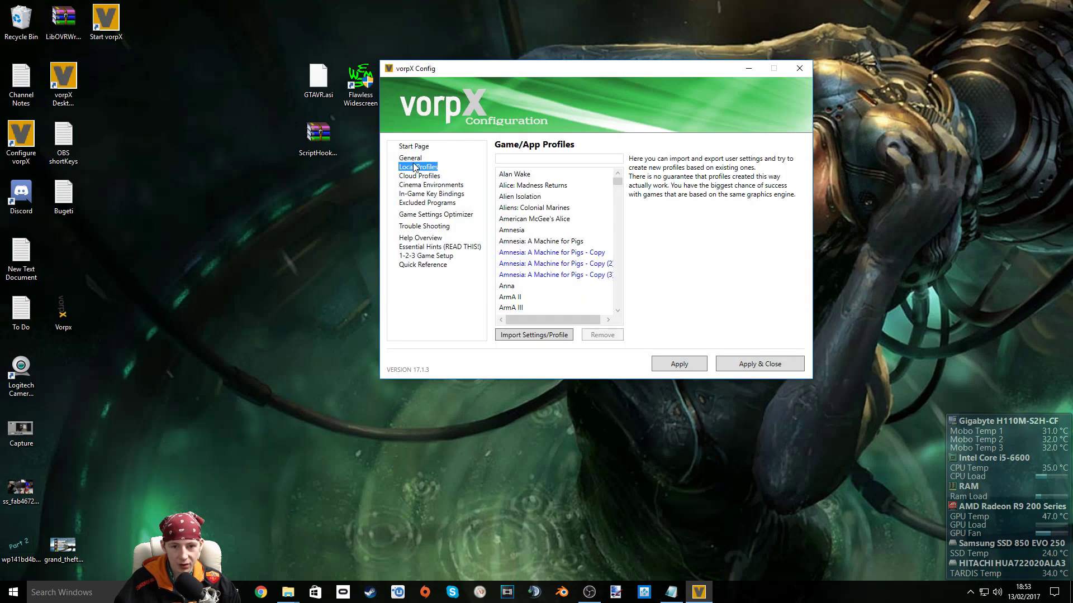
click(503, 159)
text(Gra)
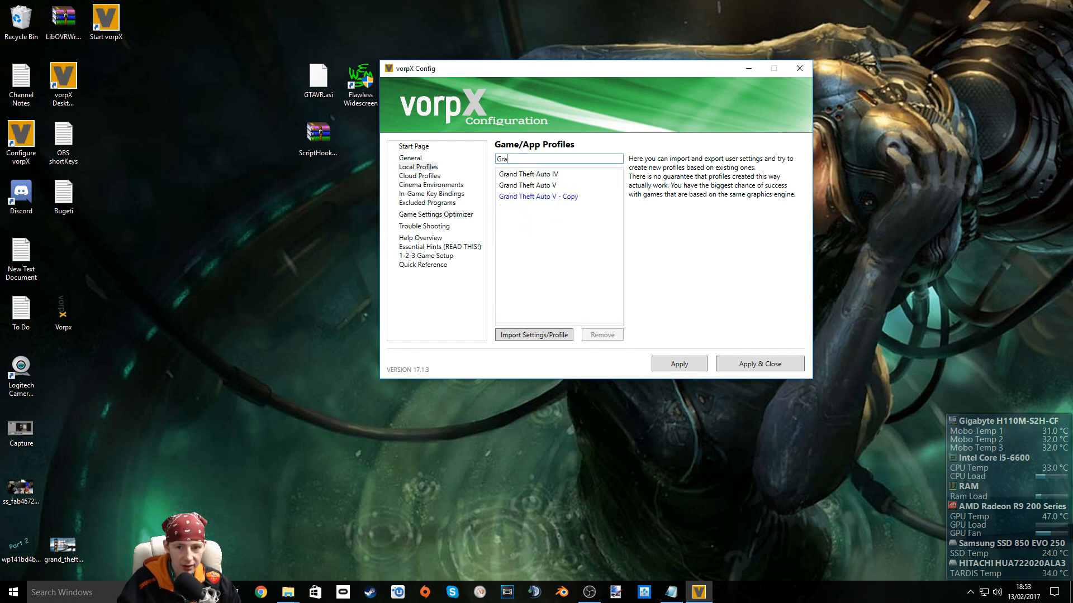
click(577, 187)
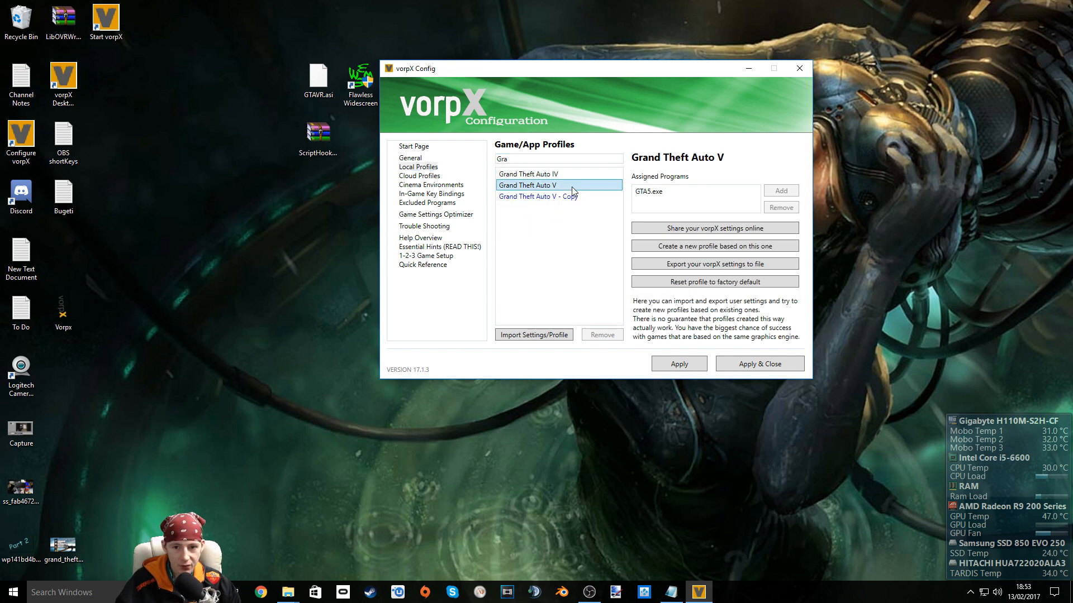
right_click(572, 188)
click(603, 207)
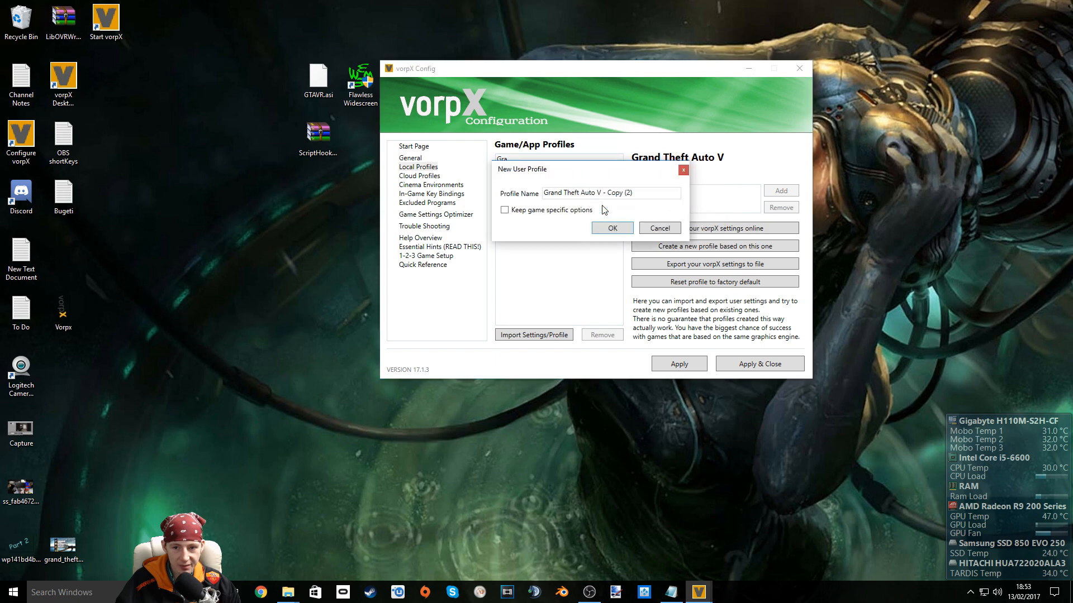
click(610, 229)
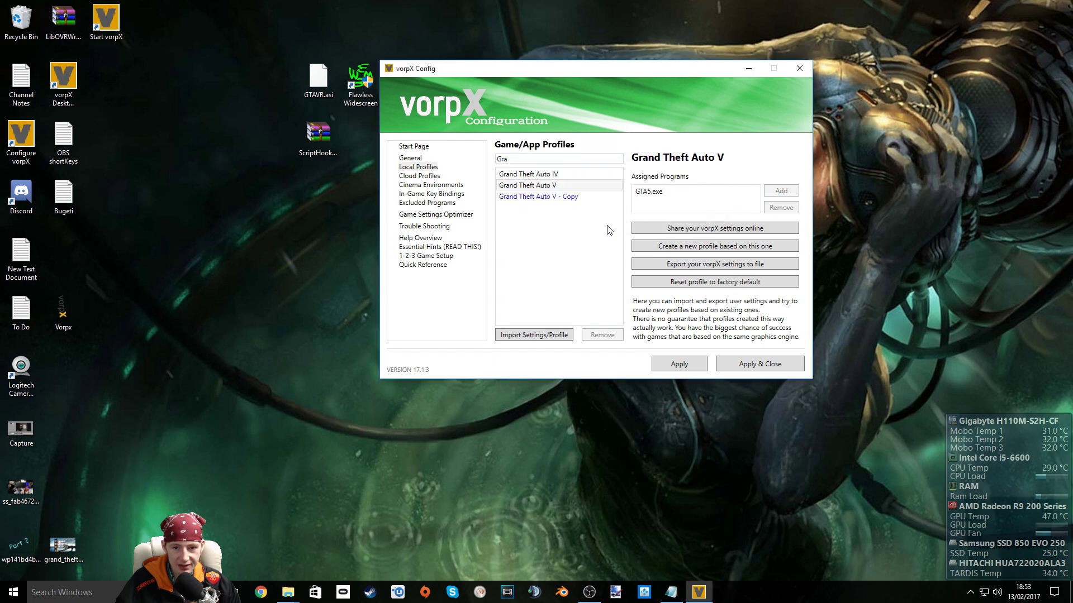
Run the Game Settings Optimizer for Grand Theft Auto V, confirm, then apply and close vorpX.
click(428, 216)
key(Tab)
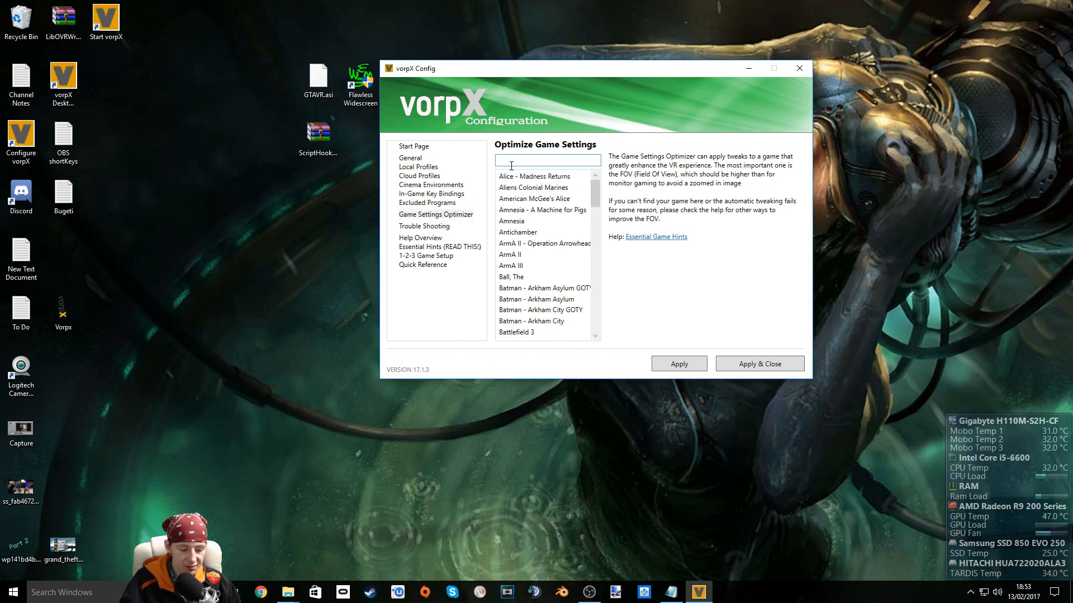
text(Grand)
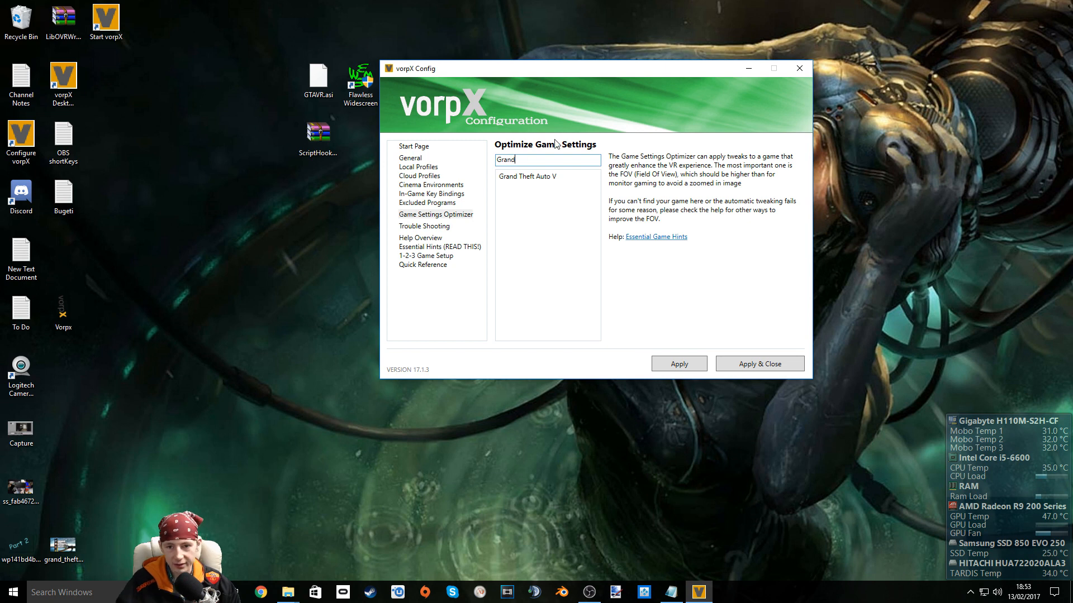
click(554, 178)
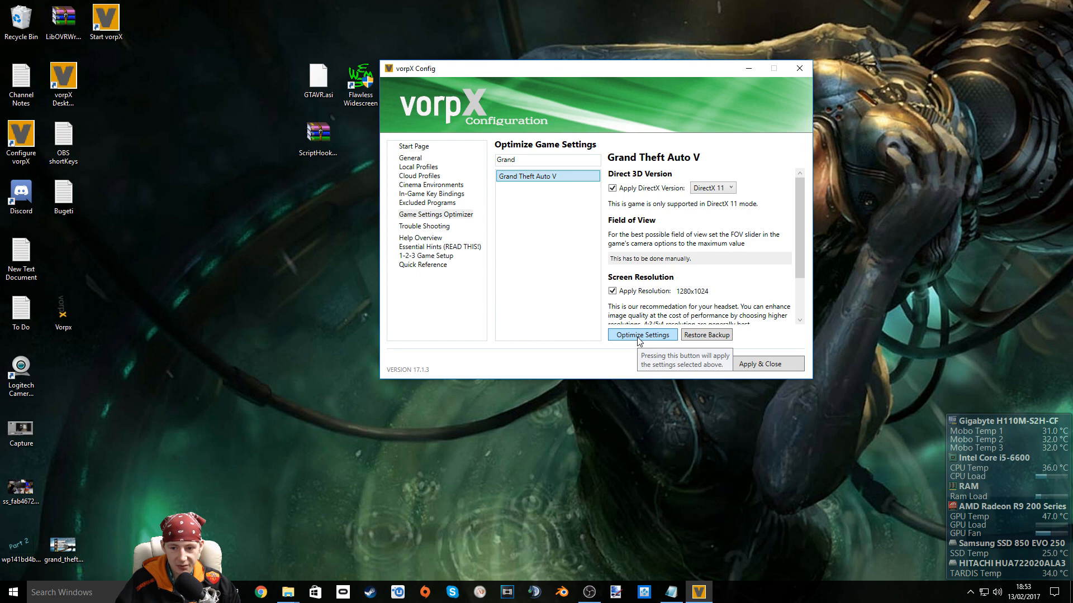
click(638, 339)
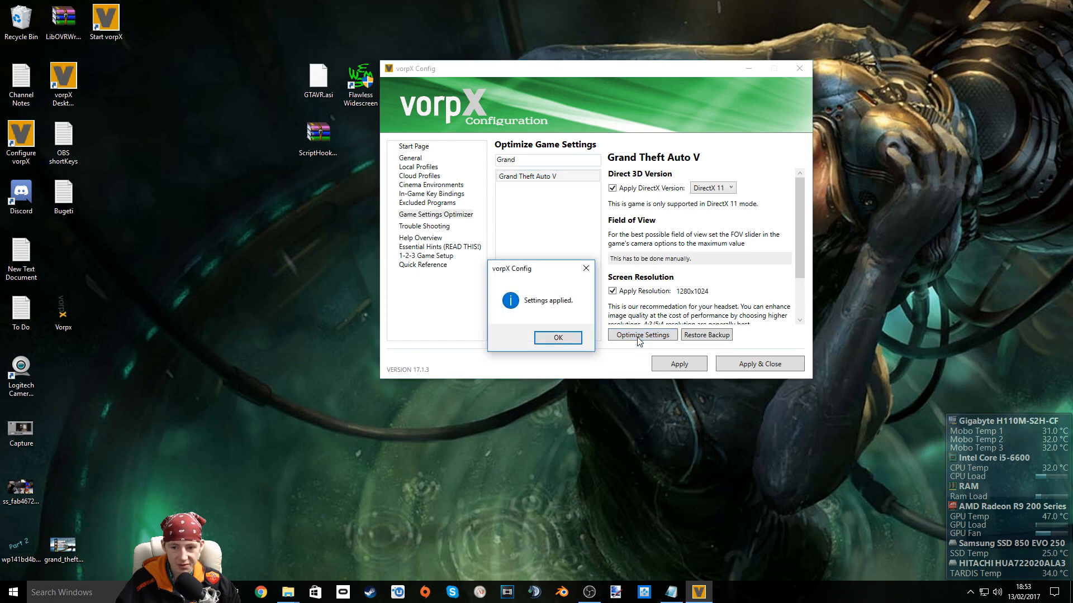
click(551, 340)
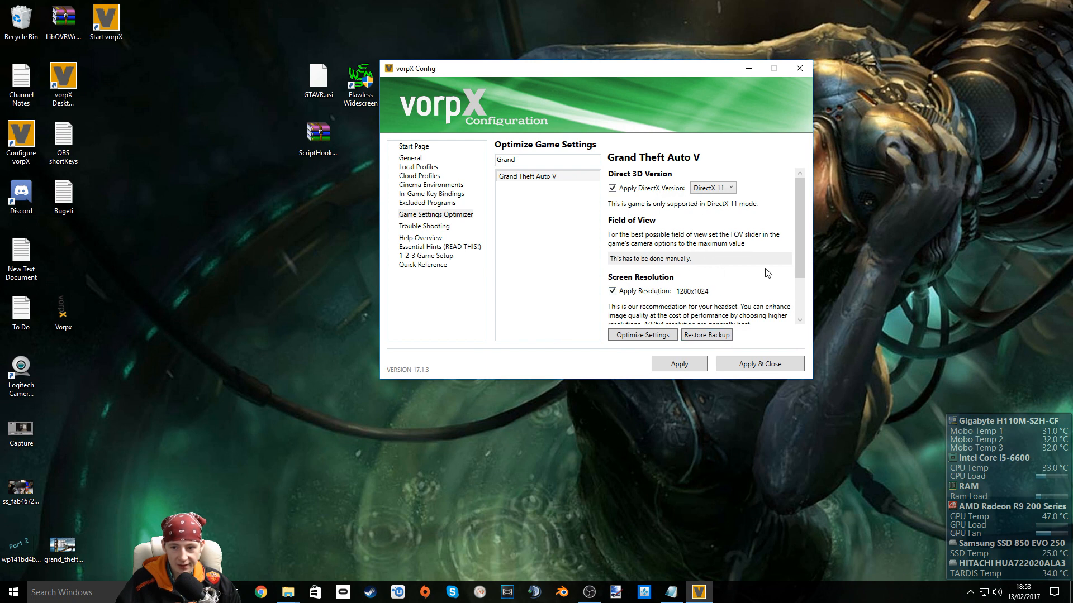
scroll(799, 277, down, 2)
scroll(797, 270, up, 2)
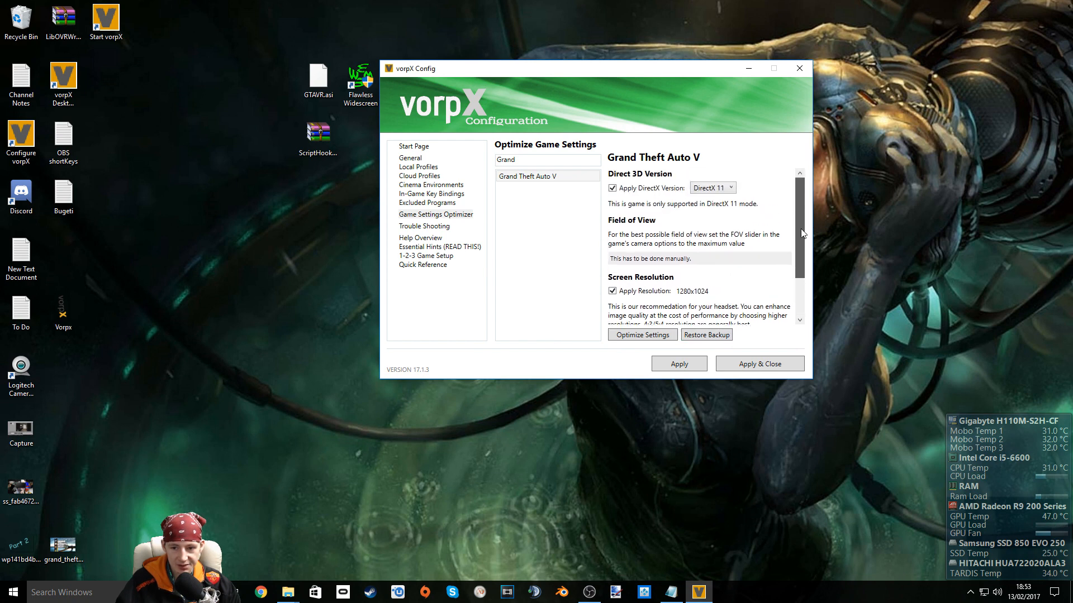
scroll(797, 252, down, 2)
scroll(795, 230, up, 1)
scroll(794, 230, up, 1)
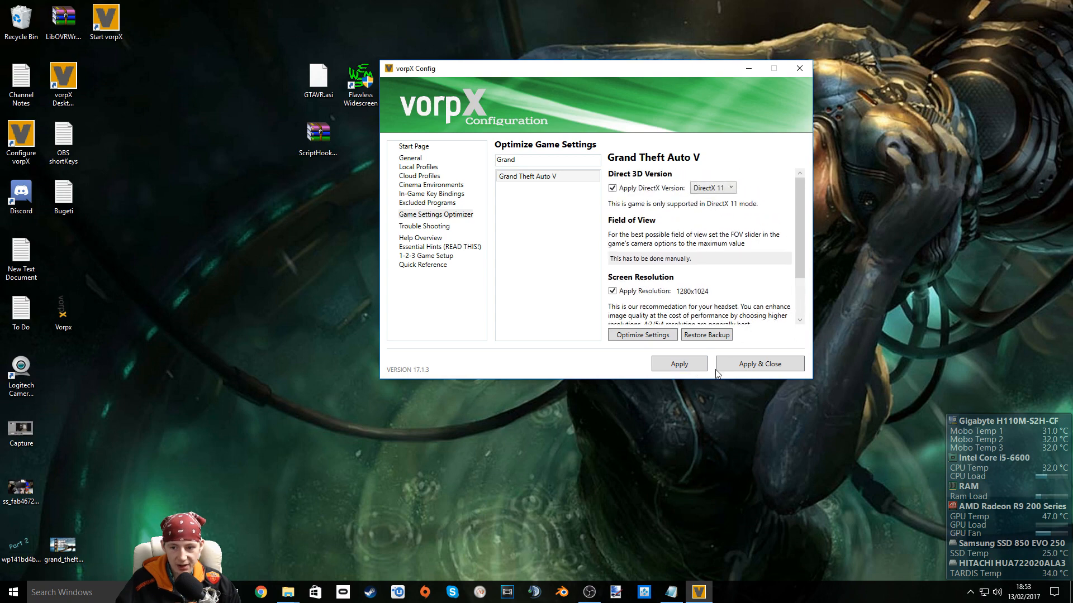
click(748, 366)
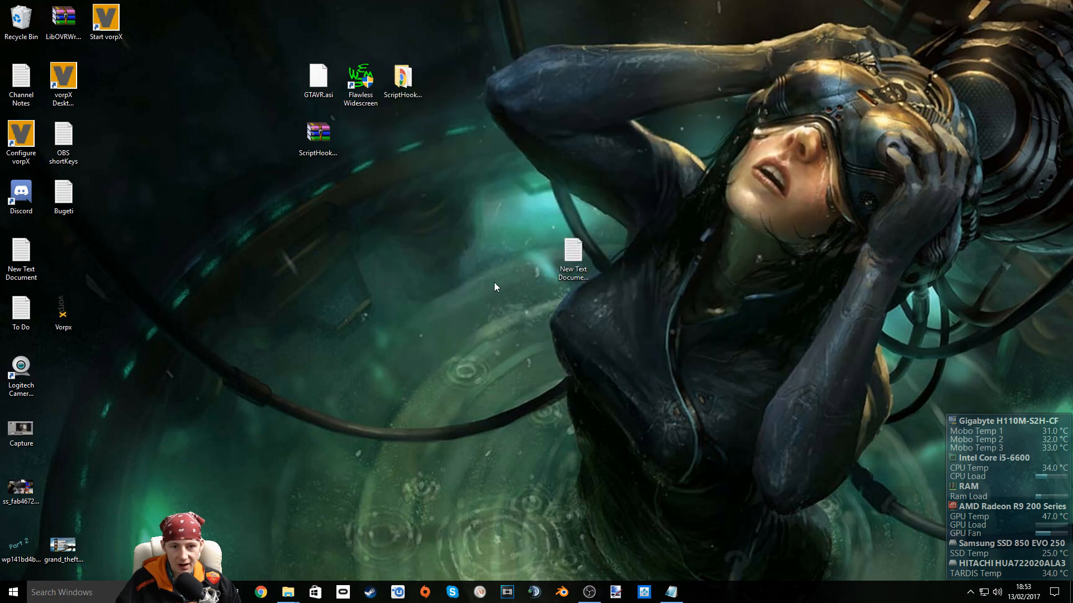
Launch Flawless Widescreen and review the Steam Path Matching entries in its Configuration dialog.
double_click(370, 84)
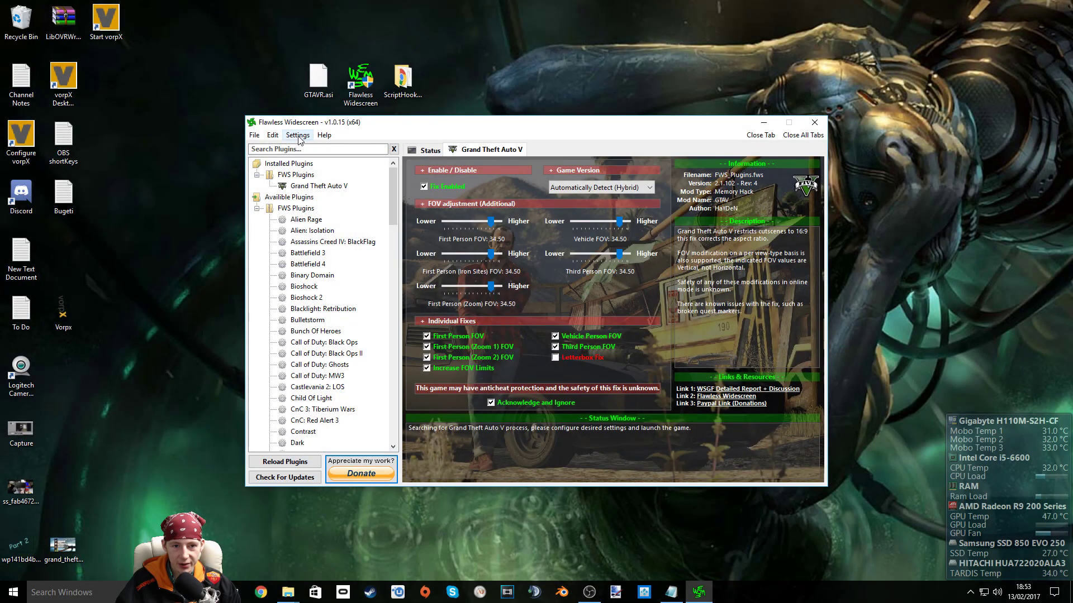
click(298, 134)
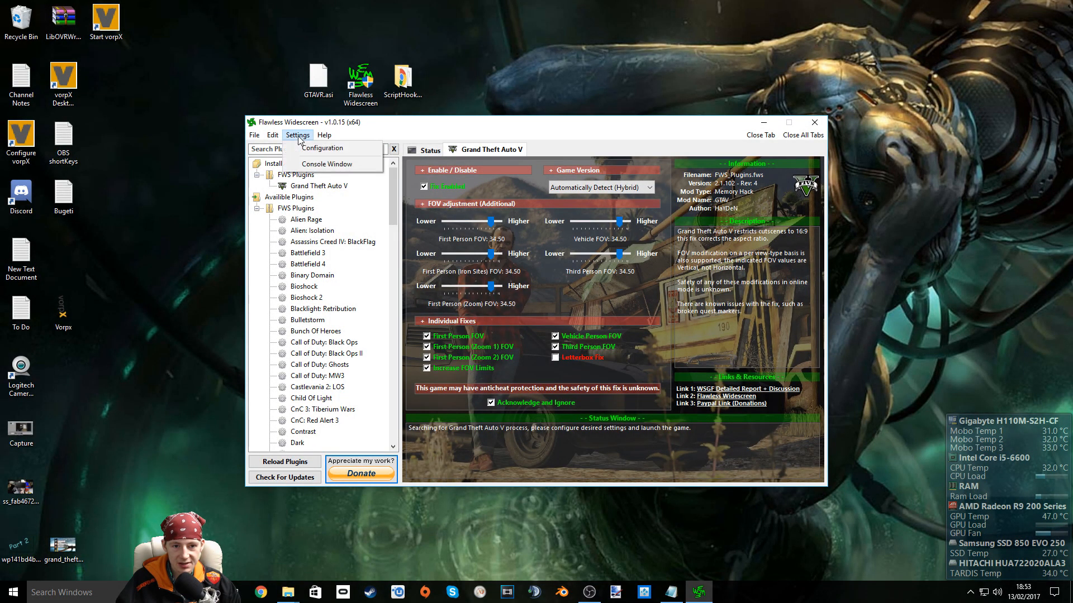
click(323, 149)
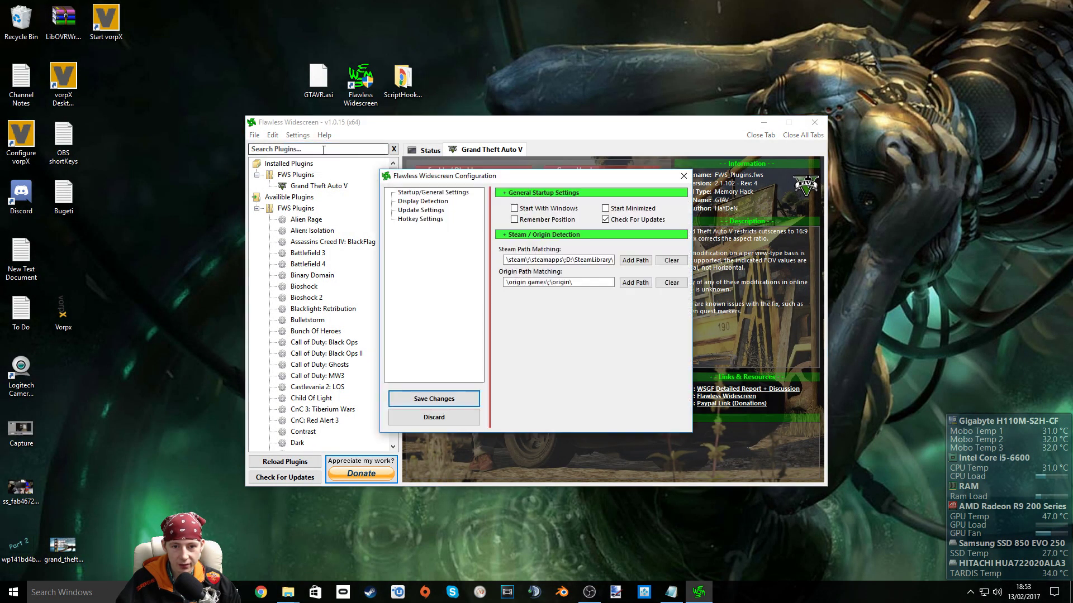
click(578, 261)
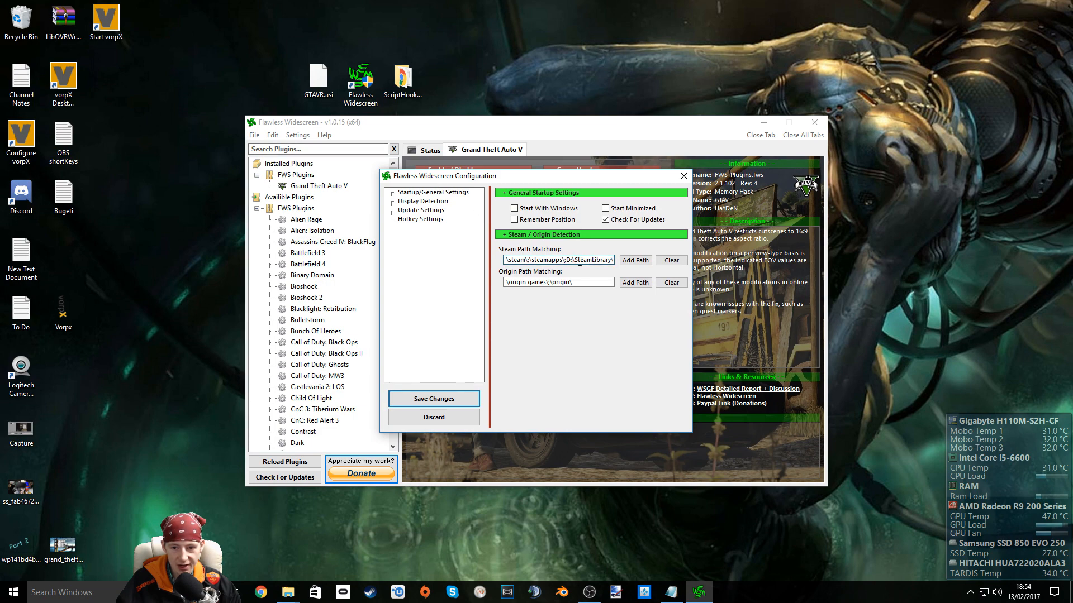
drag(596, 260, 512, 274)
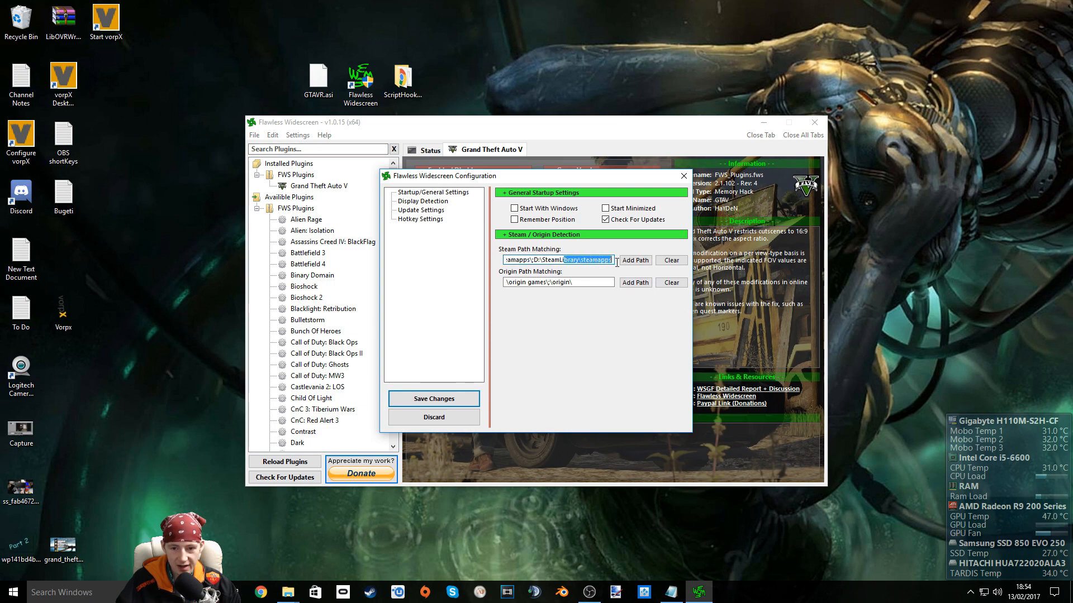
click(508, 260)
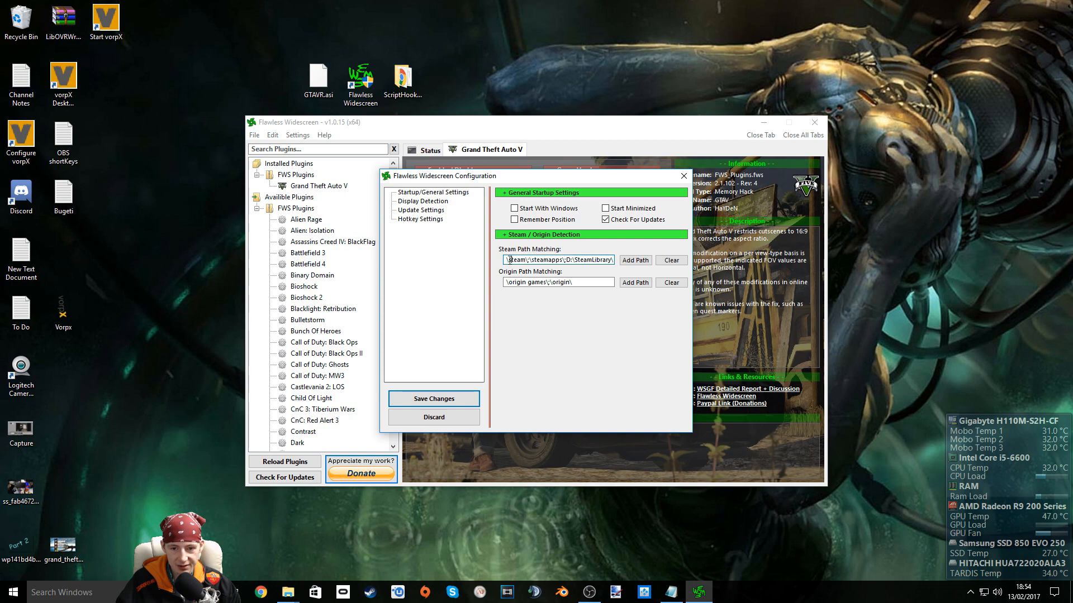
drag(505, 259, 566, 260)
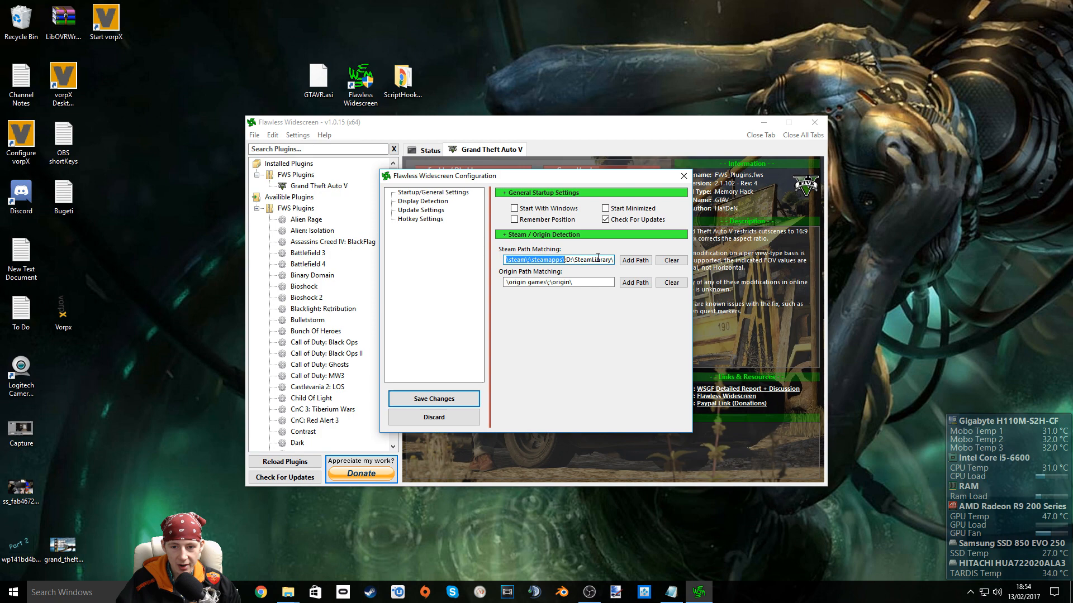
click(581, 261)
drag(568, 261, 621, 267)
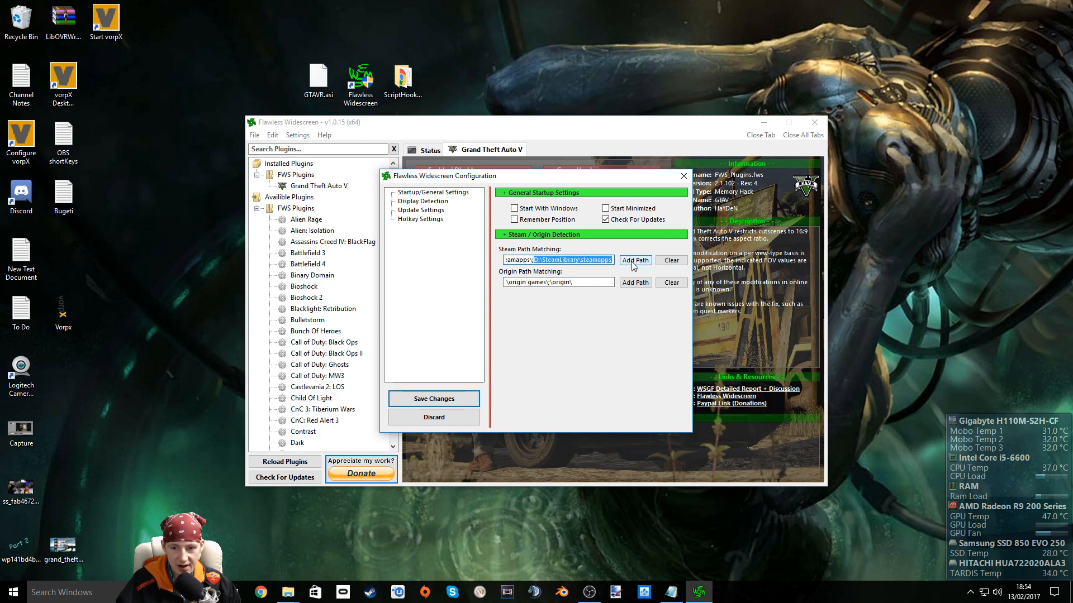
Add D:\SteamLibrary as a Steam path via the folder browser.
click(635, 260)
double_click(493, 278)
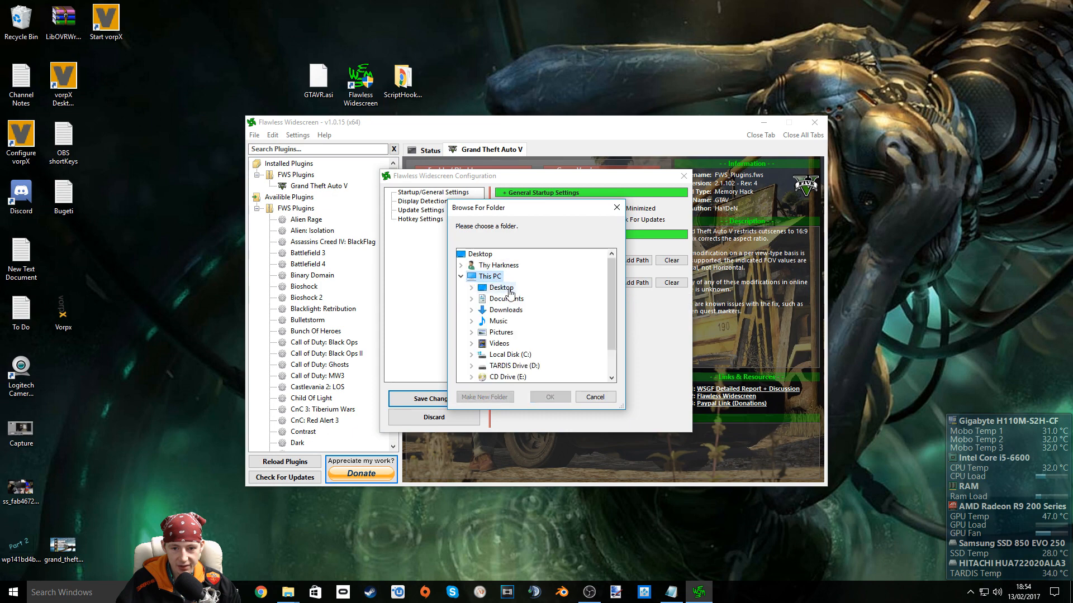
double_click(513, 367)
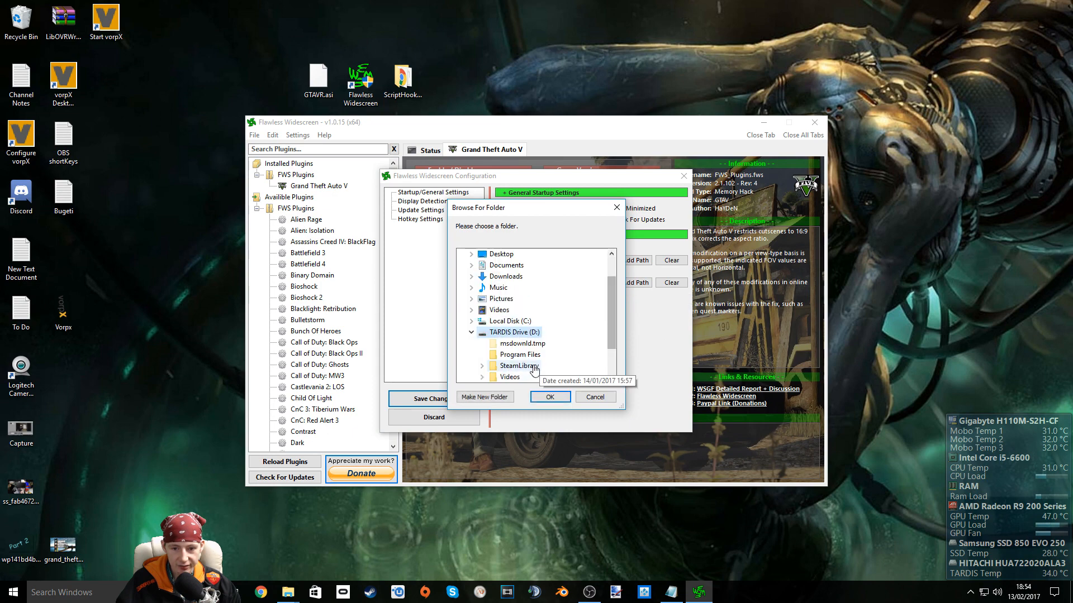
click(519, 366)
scroll(545, 385, down, 1)
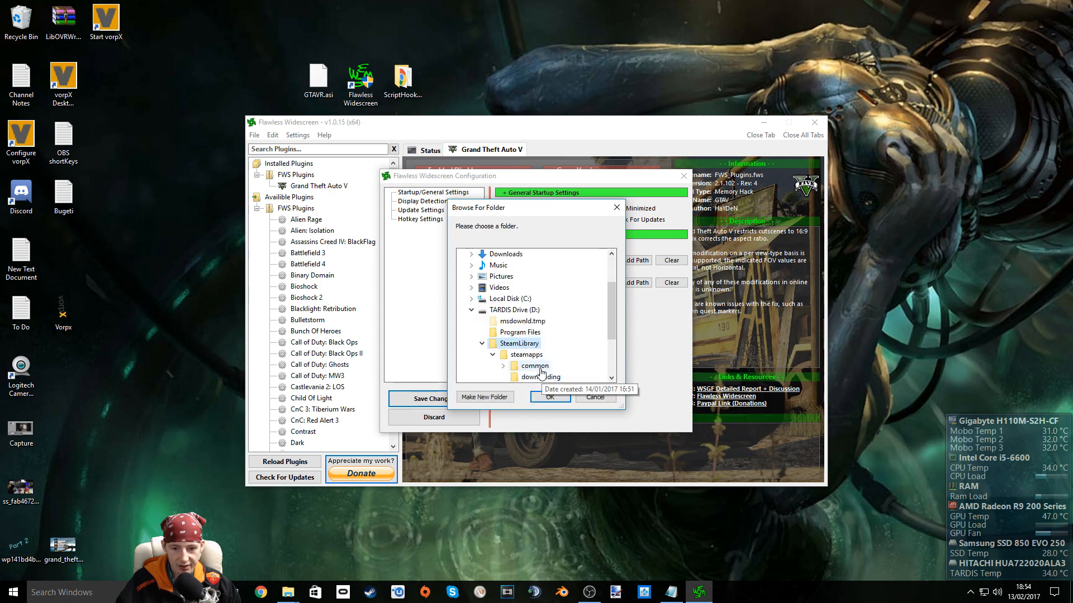
double_click(526, 355)
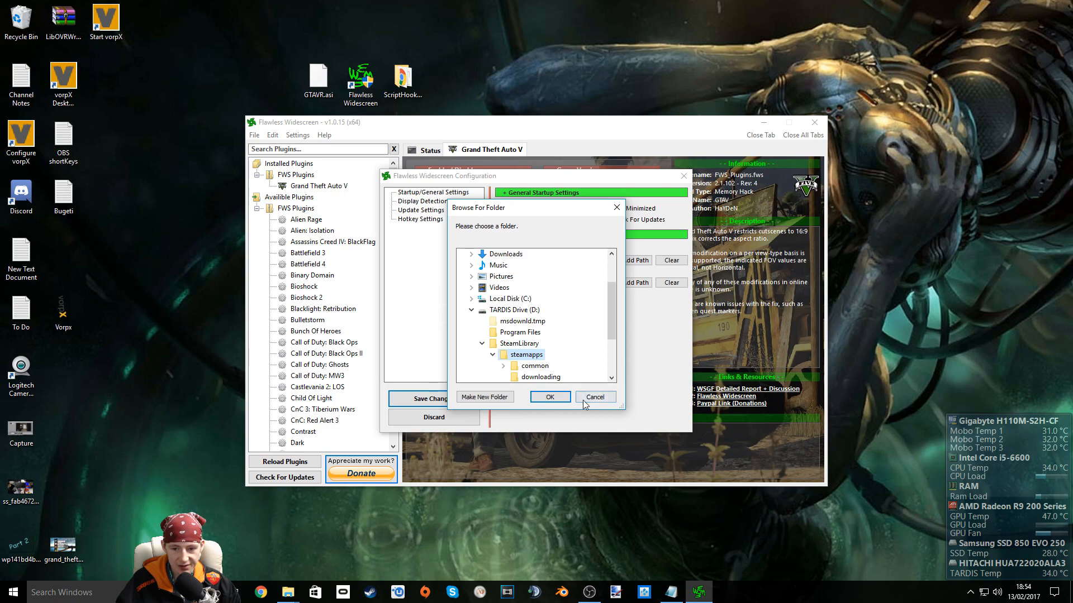
click(549, 397)
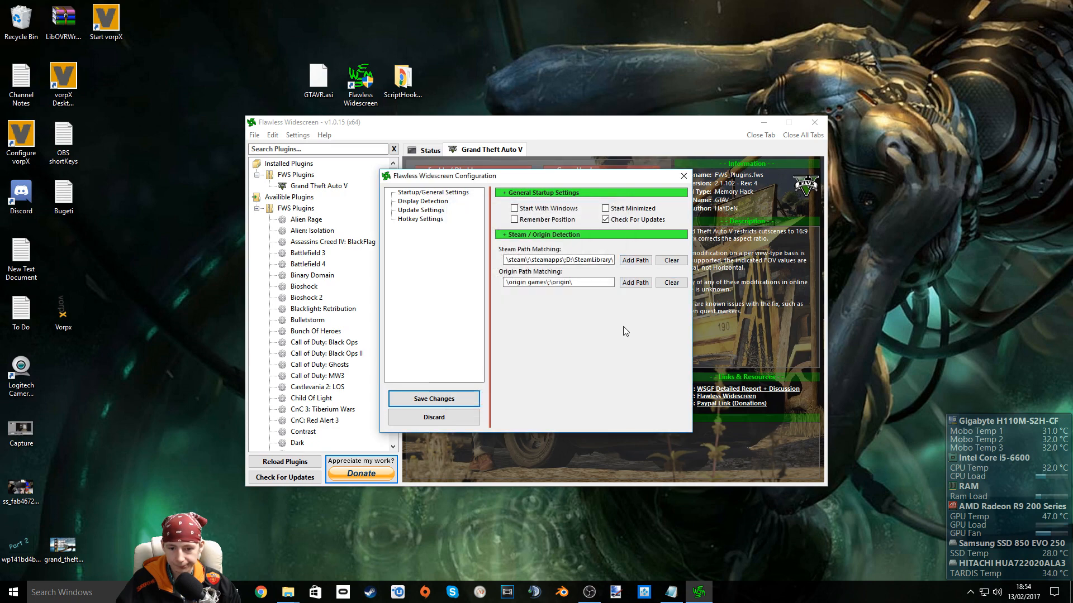
Save the configuration changes and close Flawless Widescreen.
click(459, 397)
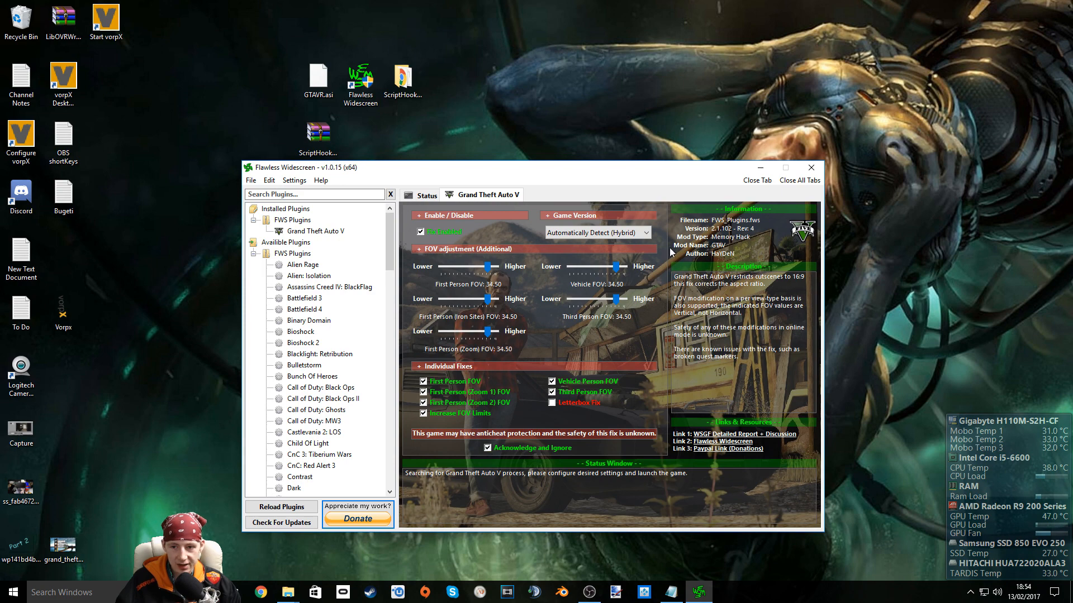
click(753, 173)
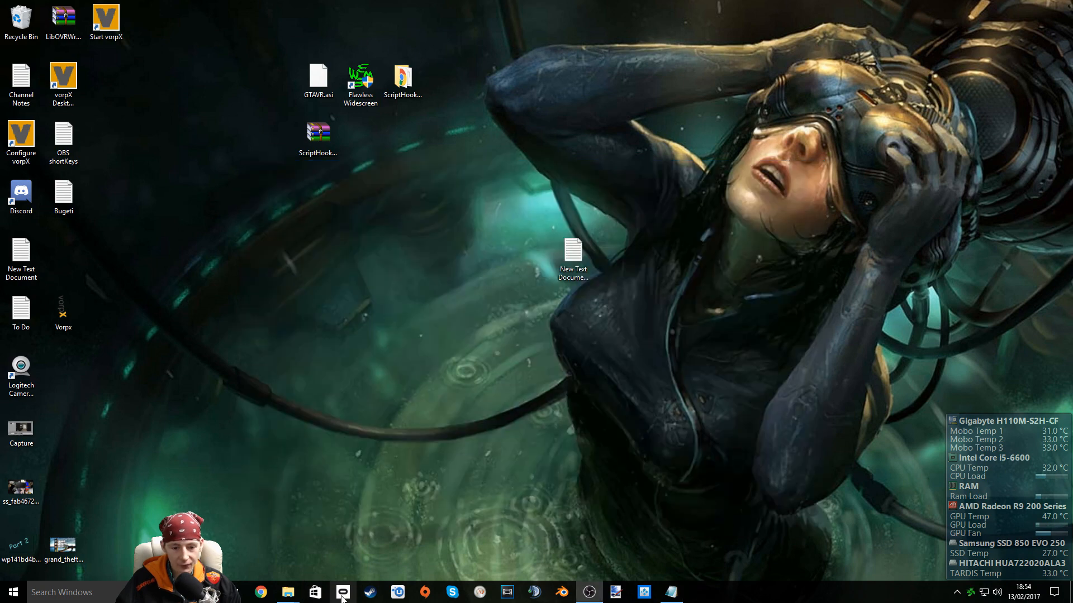
Launch Grand Theft Auto V single-player from the Steam library.
click(369, 591)
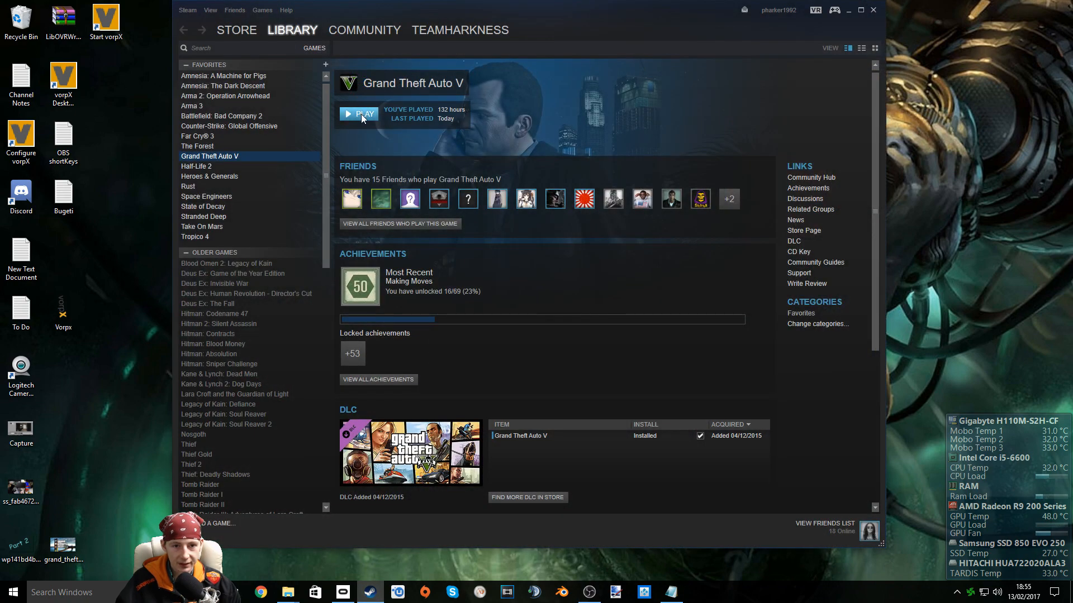
click(361, 114)
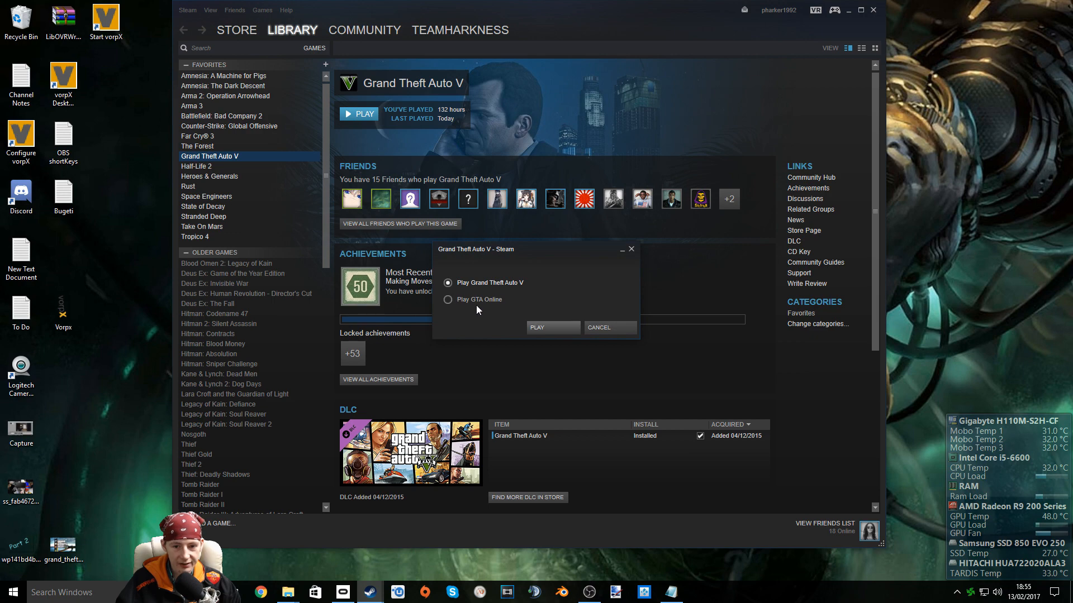
click(541, 326)
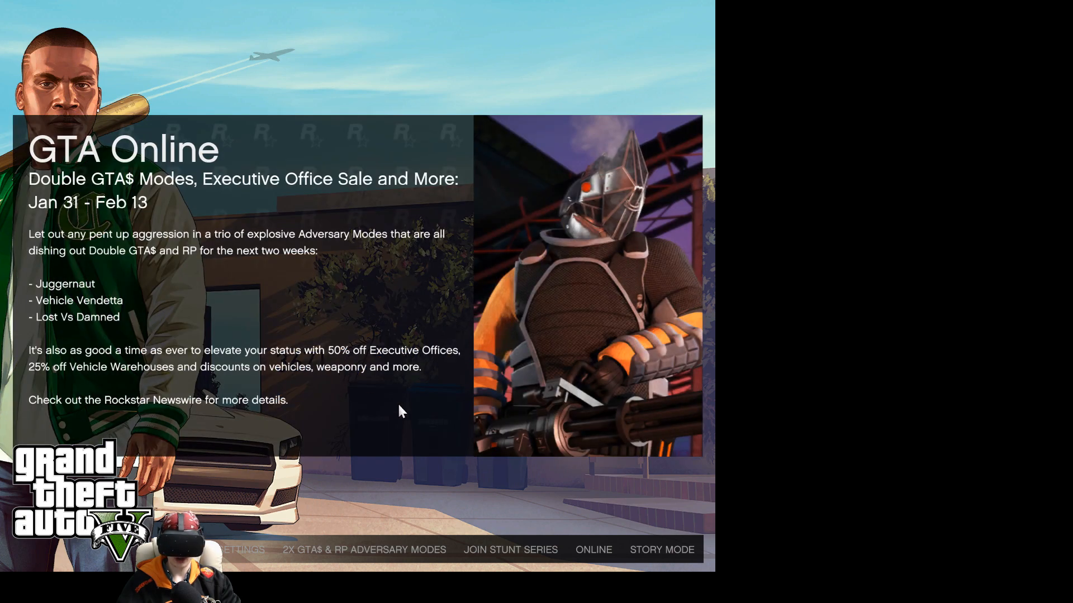
Enter story mode, set the VR mod's VR mode to Enabled via the numpad menu, and close it.
click(658, 546)
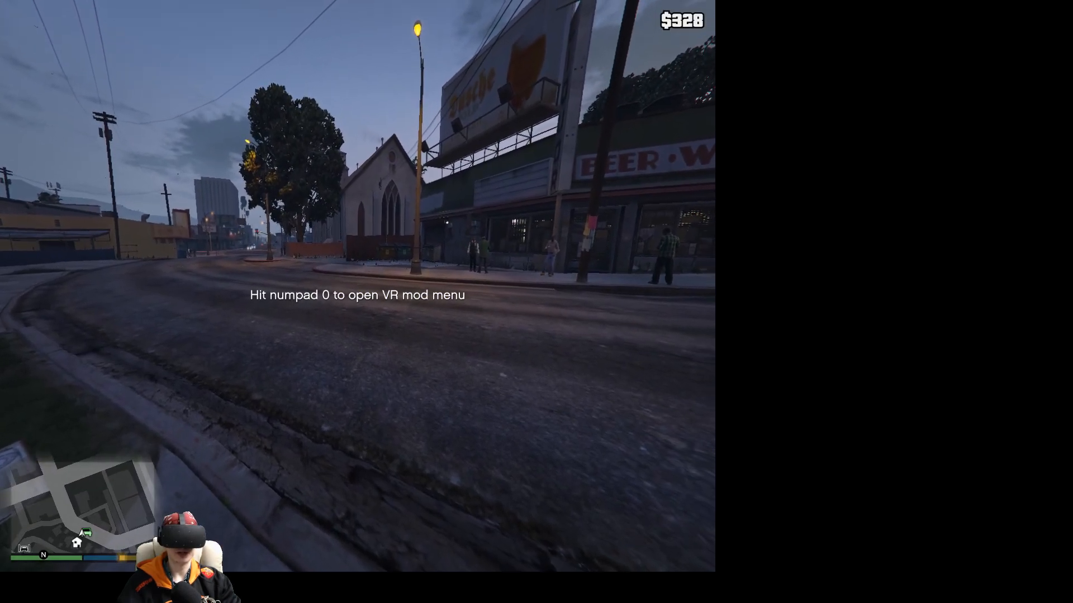
key(KP_0)
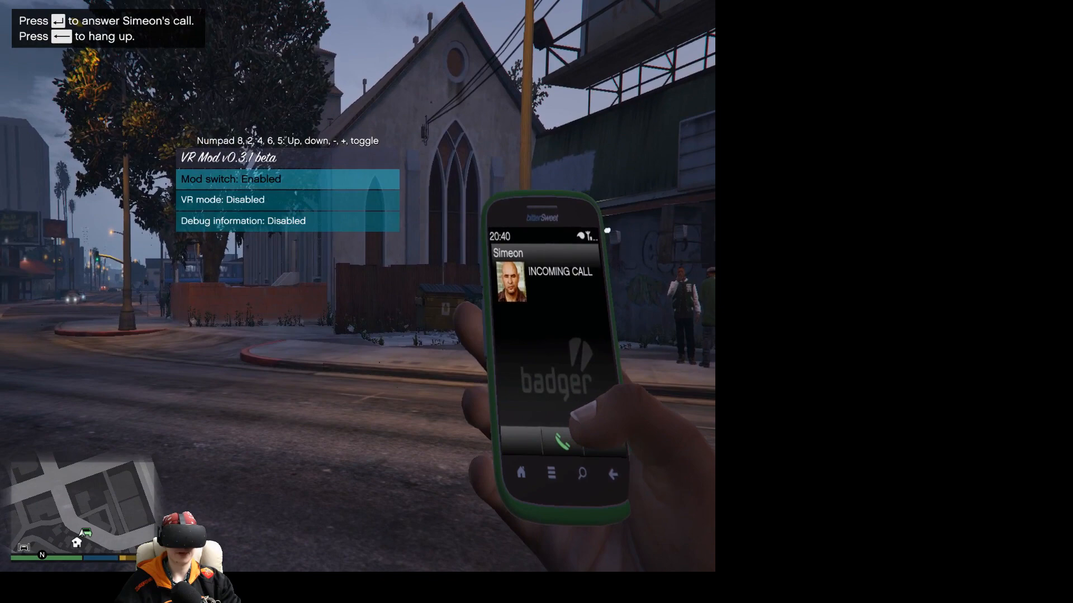
key(KP_2)
key(KP_2)
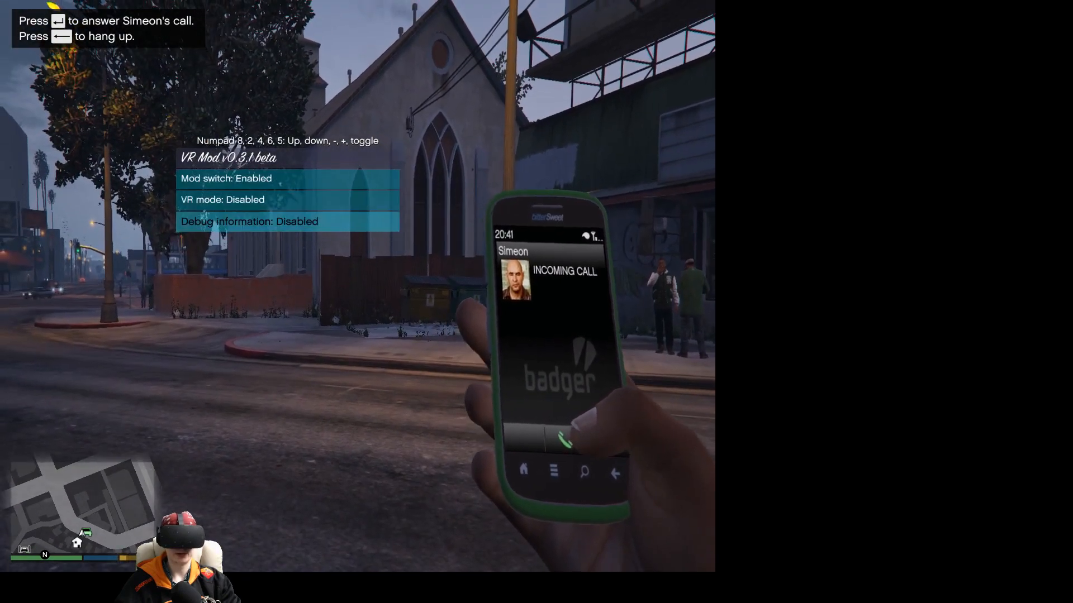
key(KP_8)
key(KP_5)
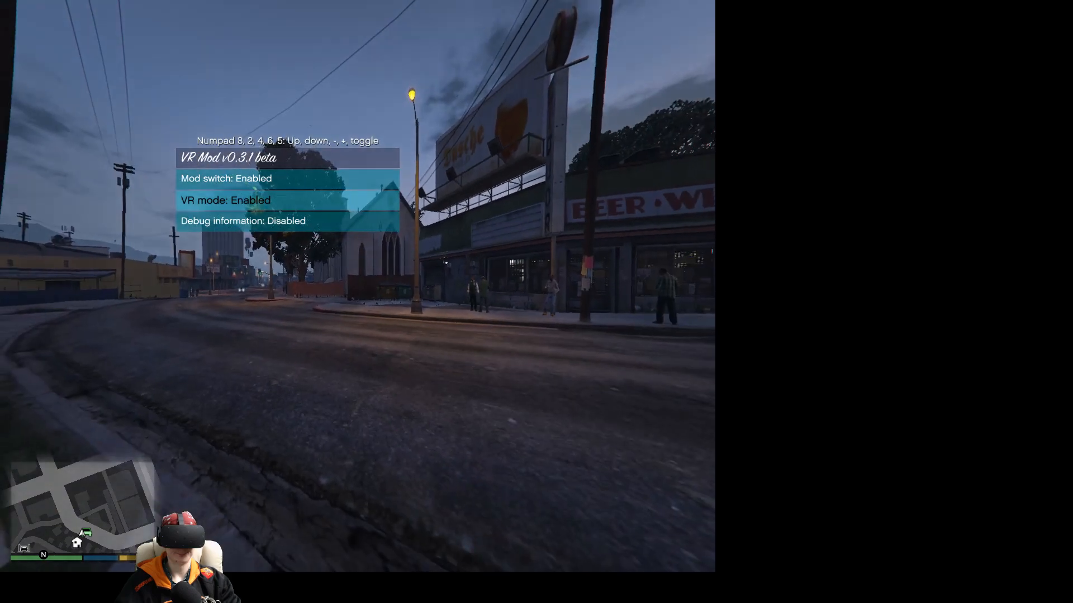
key(F4)
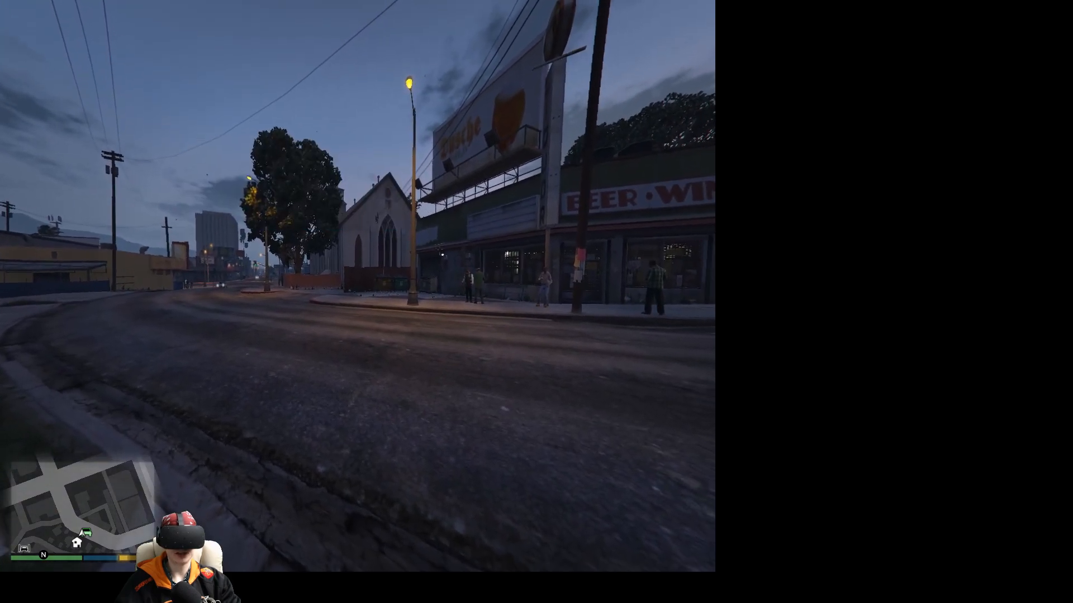